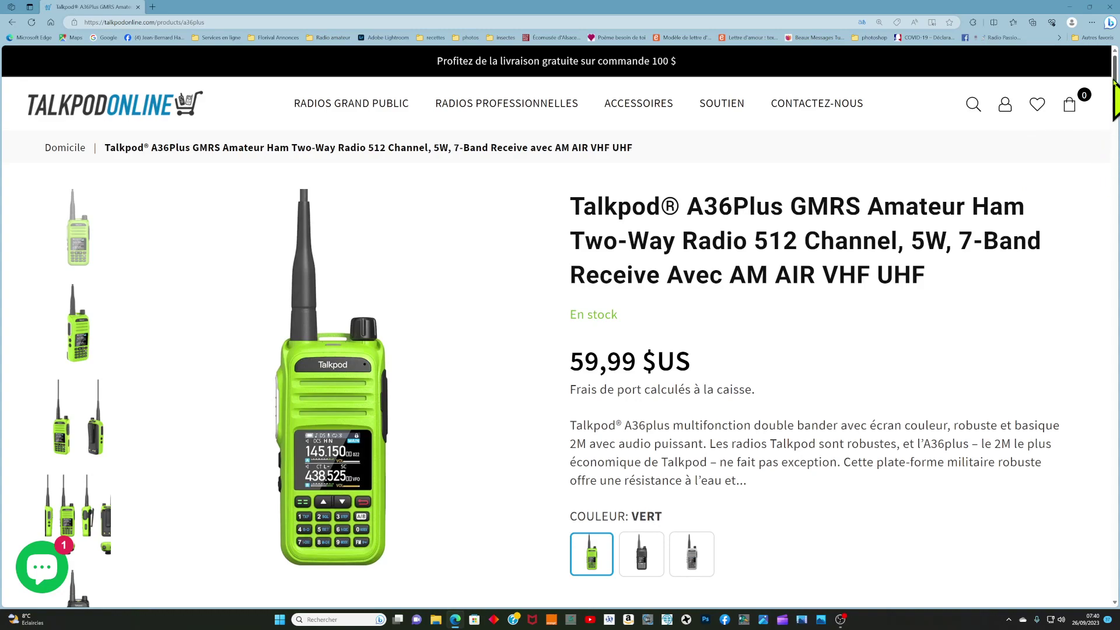
# - Examine the Talkpod A36Plus product page, covering its price, colour options, frequently bought accessories and main technical features
pyautogui.scroll(-1, 1114, 85)
pyautogui.scroll(-3, 1115, 85)
pyautogui.scroll(5, 1114, 85)
pyautogui.scroll(-2, 1114, 85)
pyautogui.scroll(-3, 1115, 85)
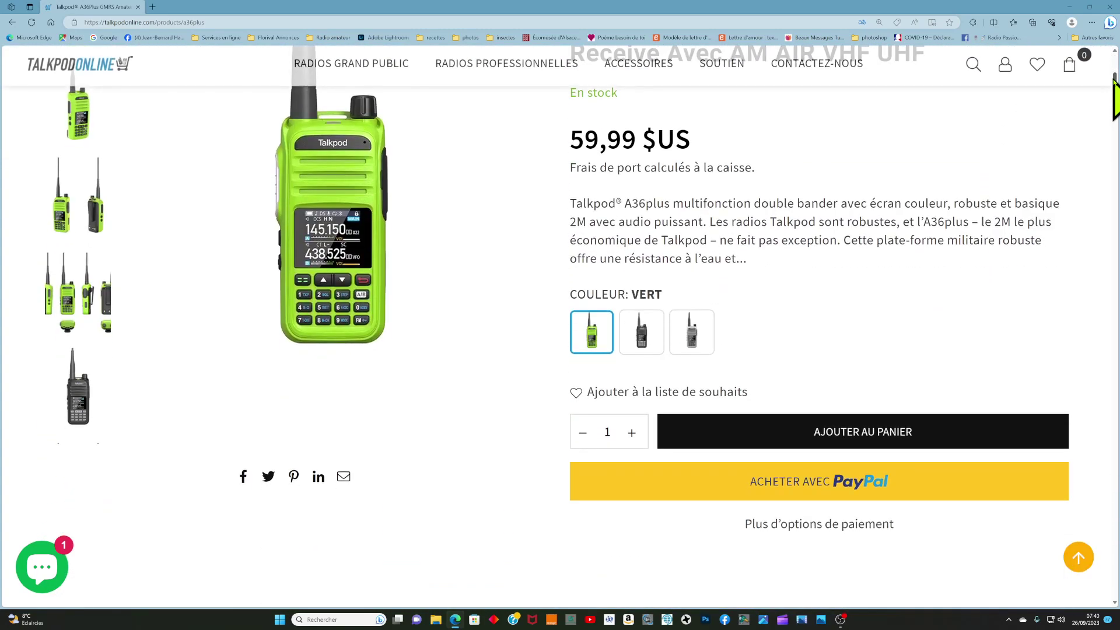
pyautogui.scroll(3, 1114, 85)
pyautogui.scroll(3, 1115, 85)
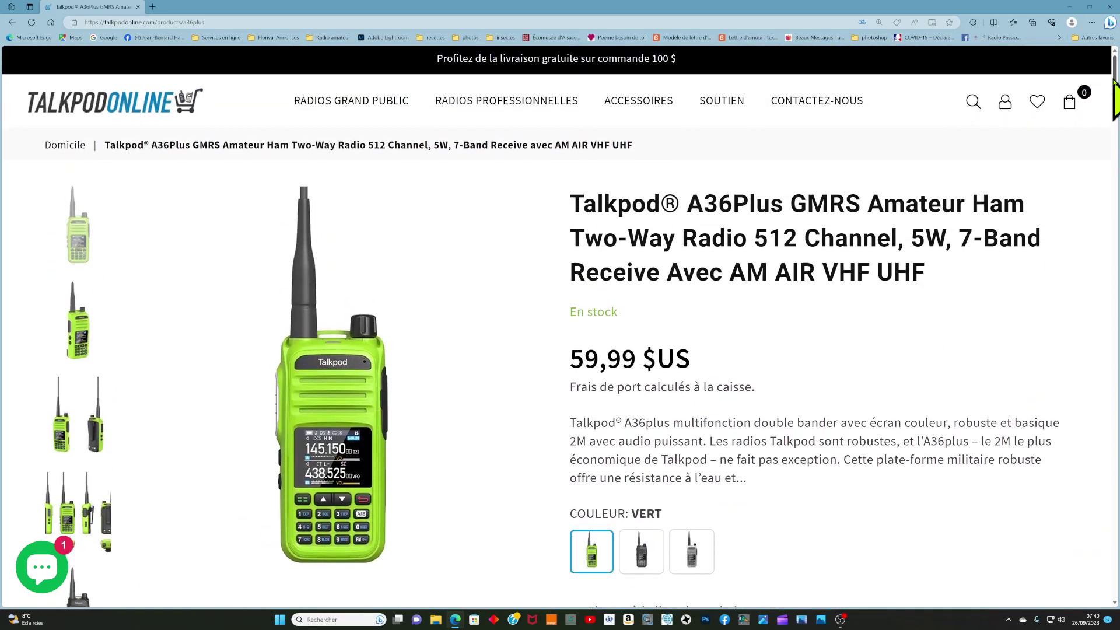
pyautogui.scroll(-2, 1114, 85)
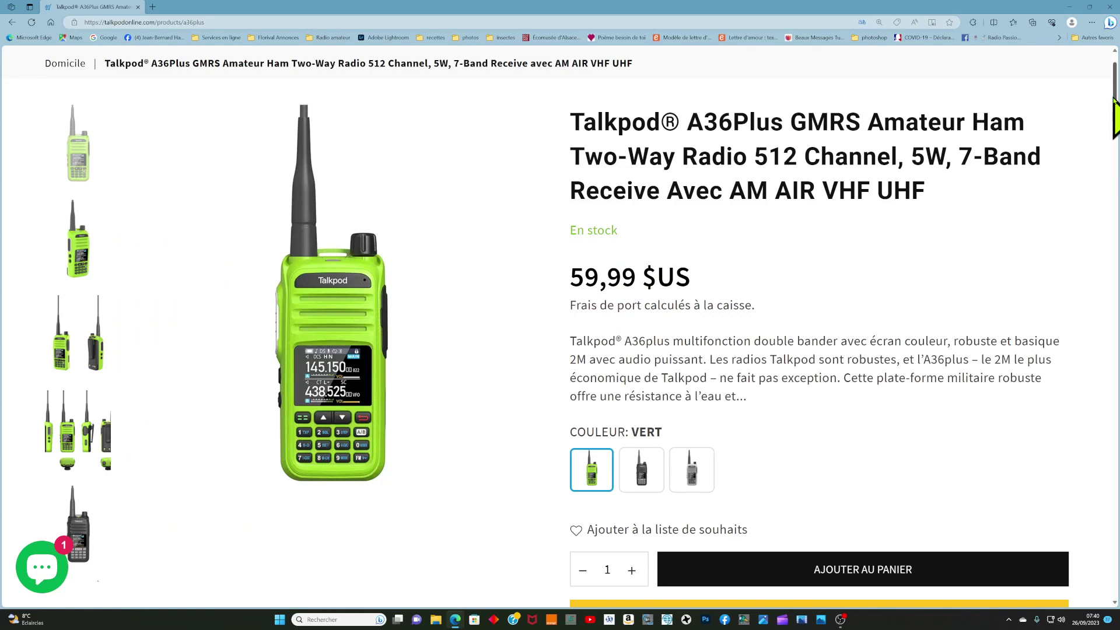
pyautogui.scroll(-2, 1114, 116)
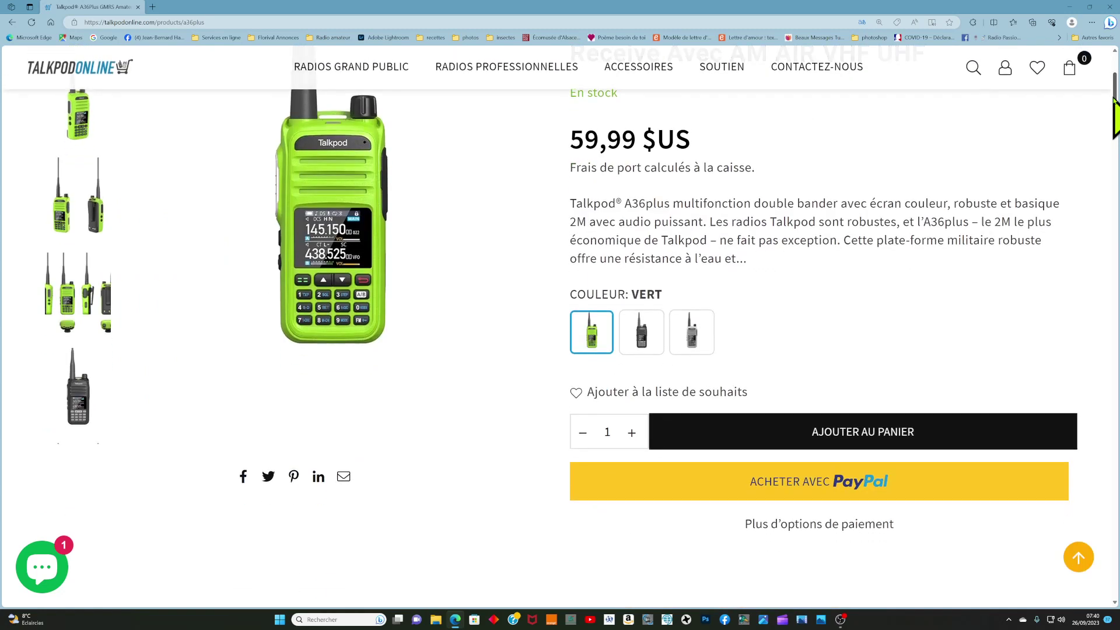
pyautogui.scroll(-2, 1114, 117)
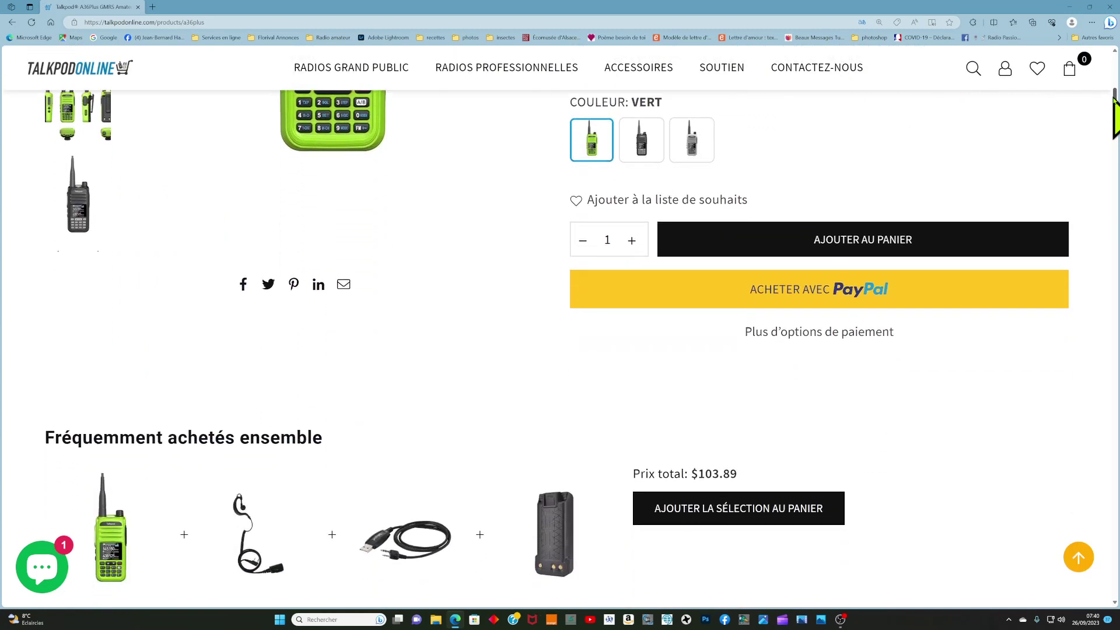
pyautogui.scroll(-4, 1114, 117)
pyautogui.scroll(-6, 1114, 117)
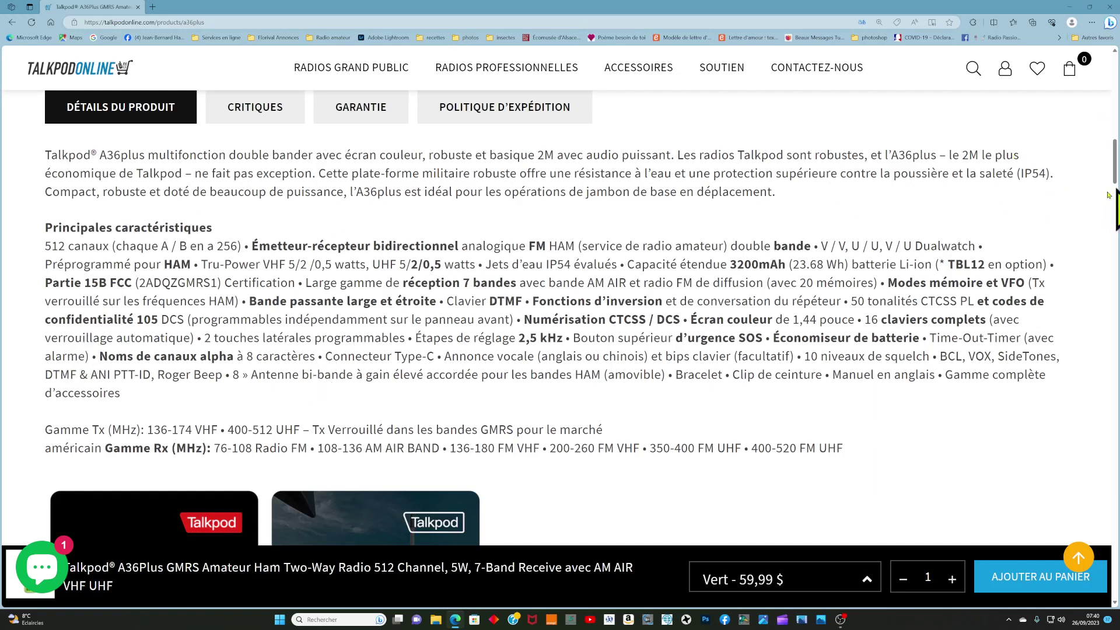
pyautogui.scroll(15, 1116, 169)
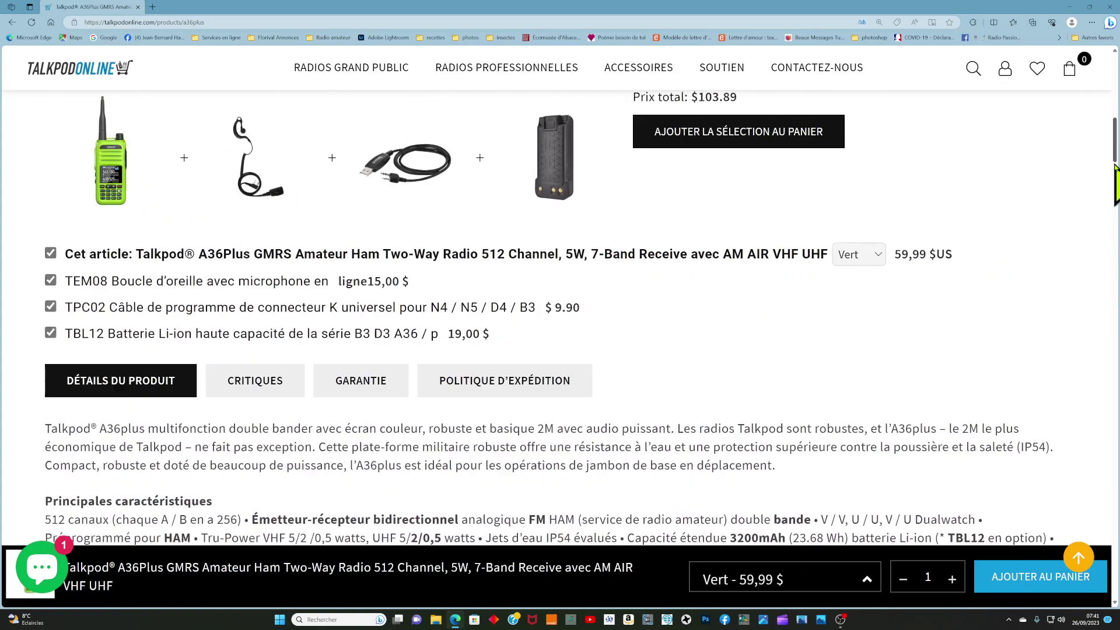
pyautogui.scroll(4, 1116, 169)
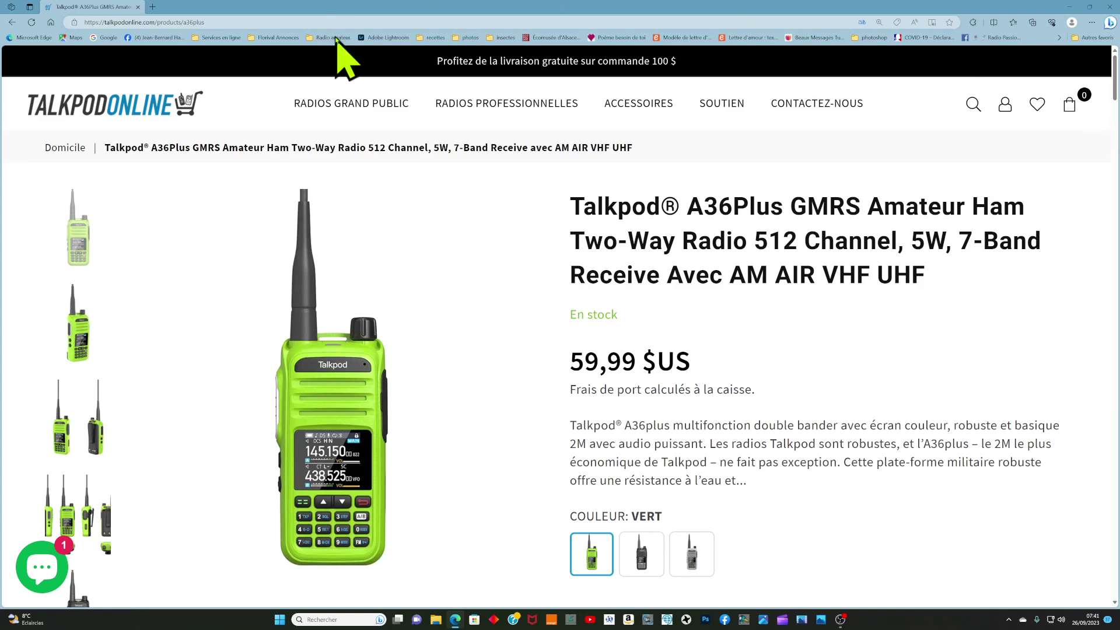
# - Open the HAM amateur radio collection among the consumer radios and look over its models and prices
pyautogui.moveTo(358, 109)
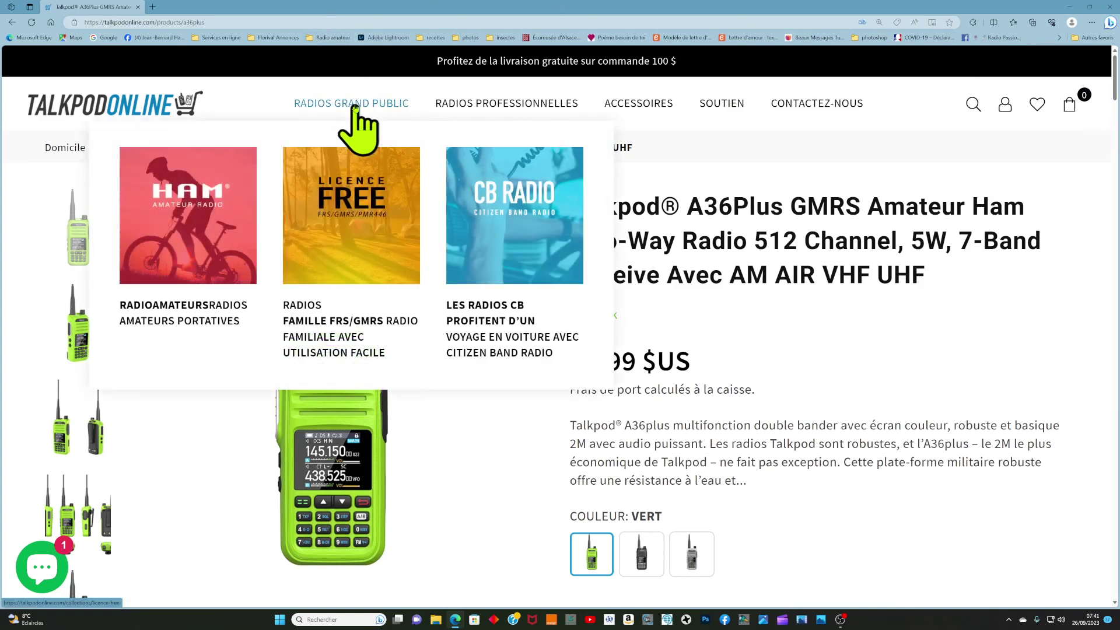
pyautogui.click(183, 207)
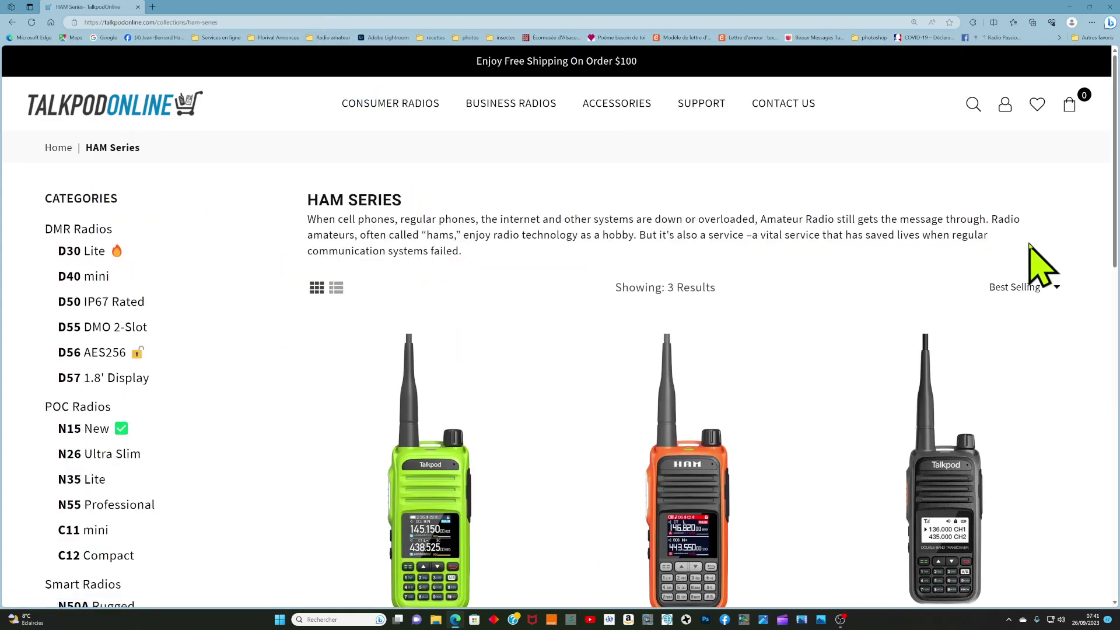
pyautogui.scroll(-5, 1033, 268)
pyautogui.scroll(-2, 1115, 268)
pyautogui.scroll(2, 1115, 268)
pyautogui.scroll(-3, 1115, 268)
pyautogui.scroll(-3, 1116, 270)
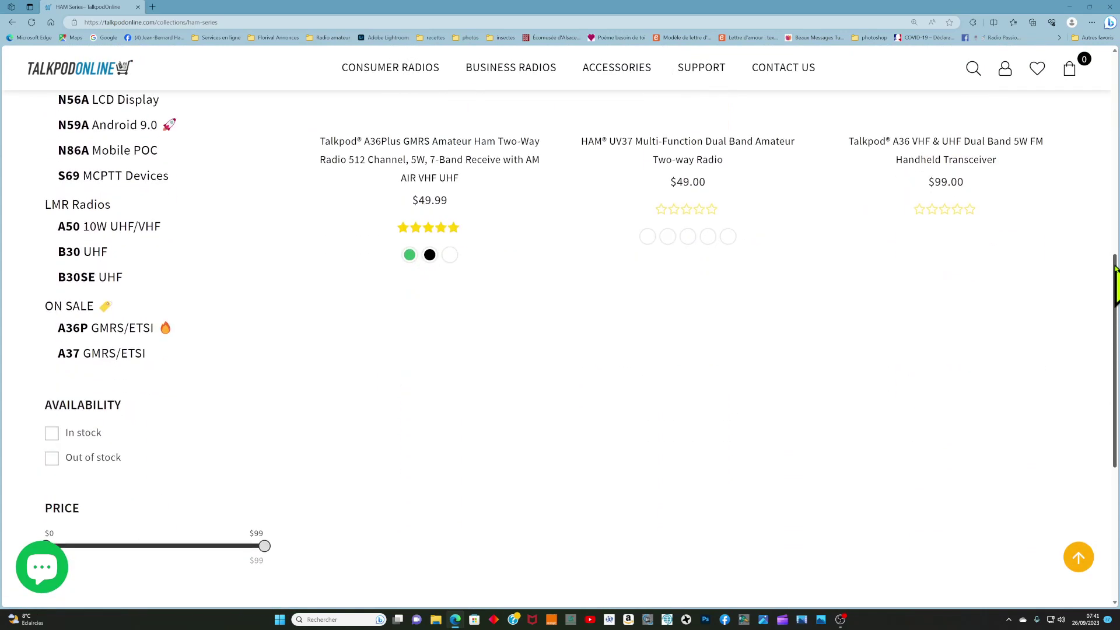
pyautogui.scroll(5, 1115, 269)
pyautogui.scroll(4, 1115, 269)
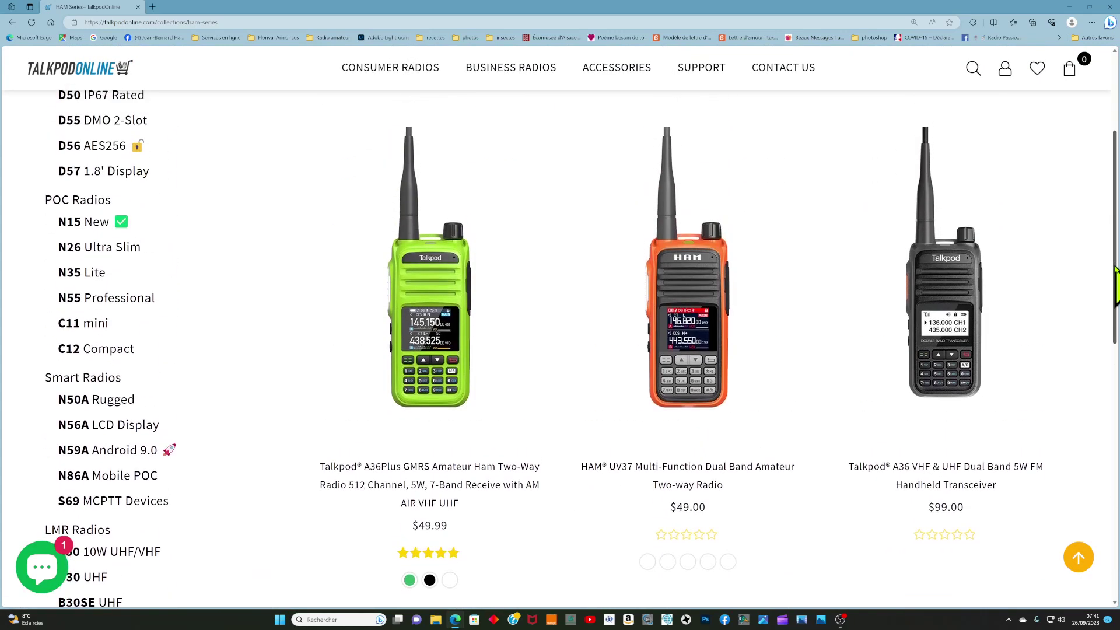
pyautogui.scroll(-6, 1115, 270)
pyautogui.scroll(-6, 1115, 270)
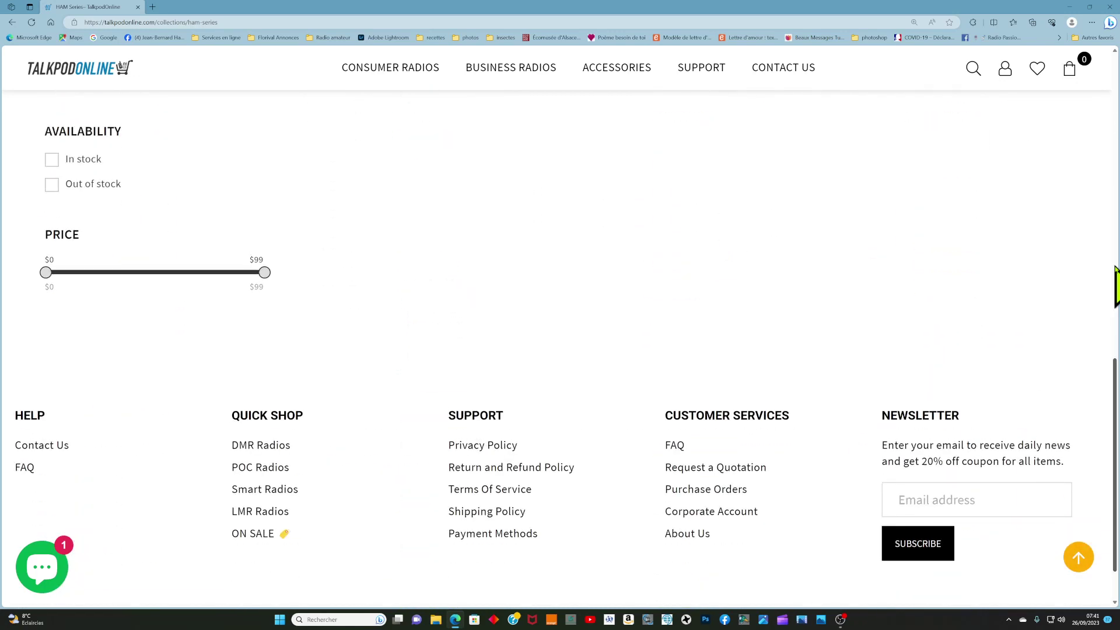
# - Open the POC Radios collection and look through the models and prices on offer
pyautogui.click(261, 462)
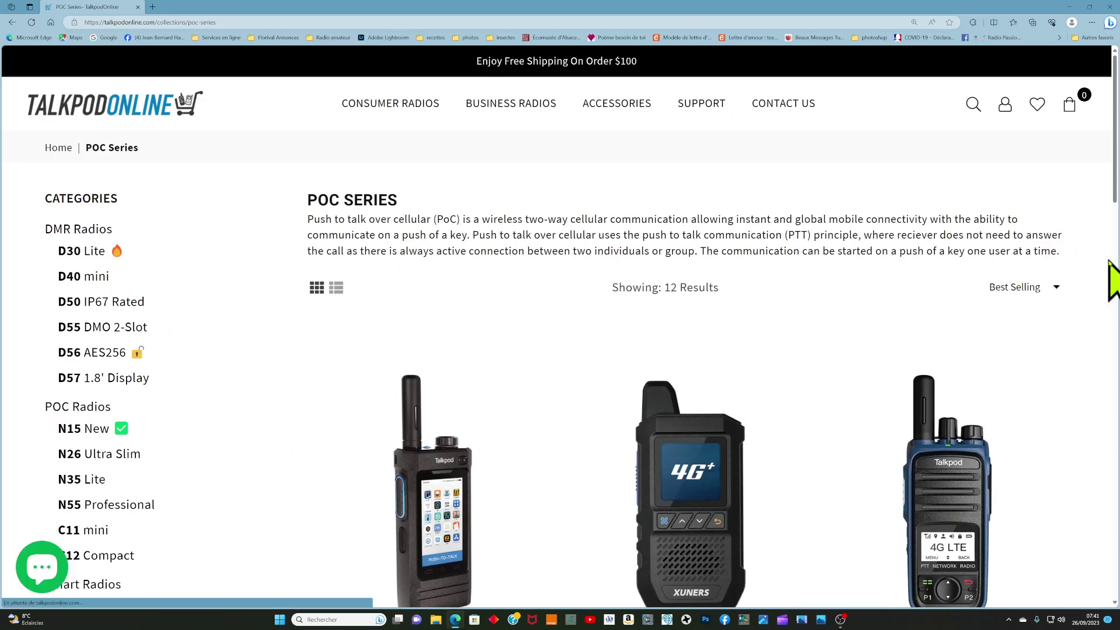
pyautogui.scroll(-4, 1112, 268)
pyautogui.scroll(-8, 1114, 280)
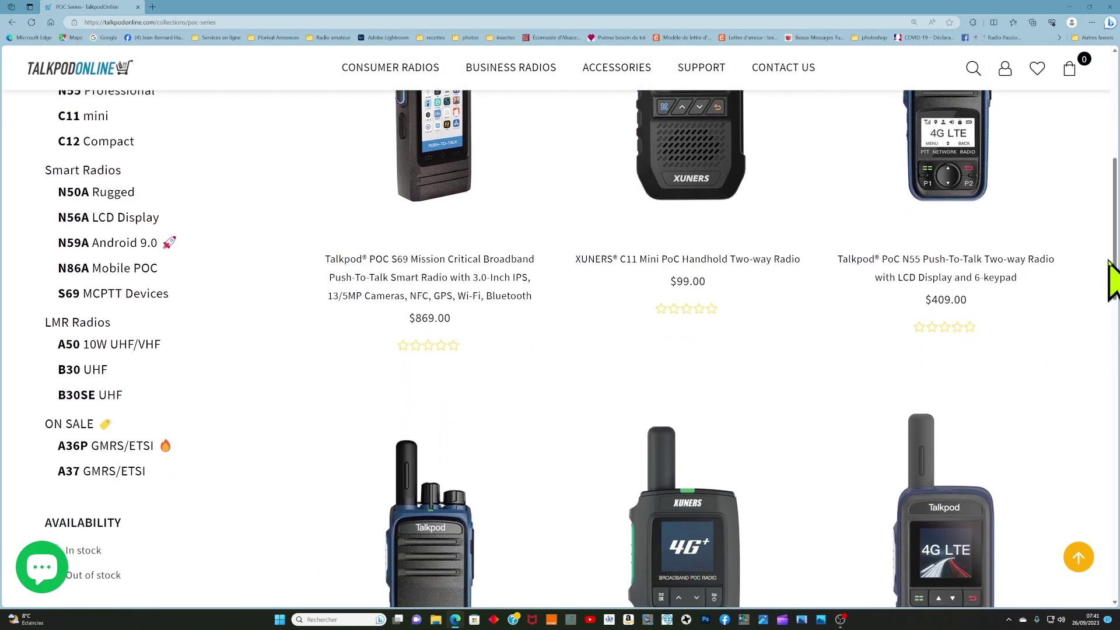
pyautogui.scroll(-8, 1114, 280)
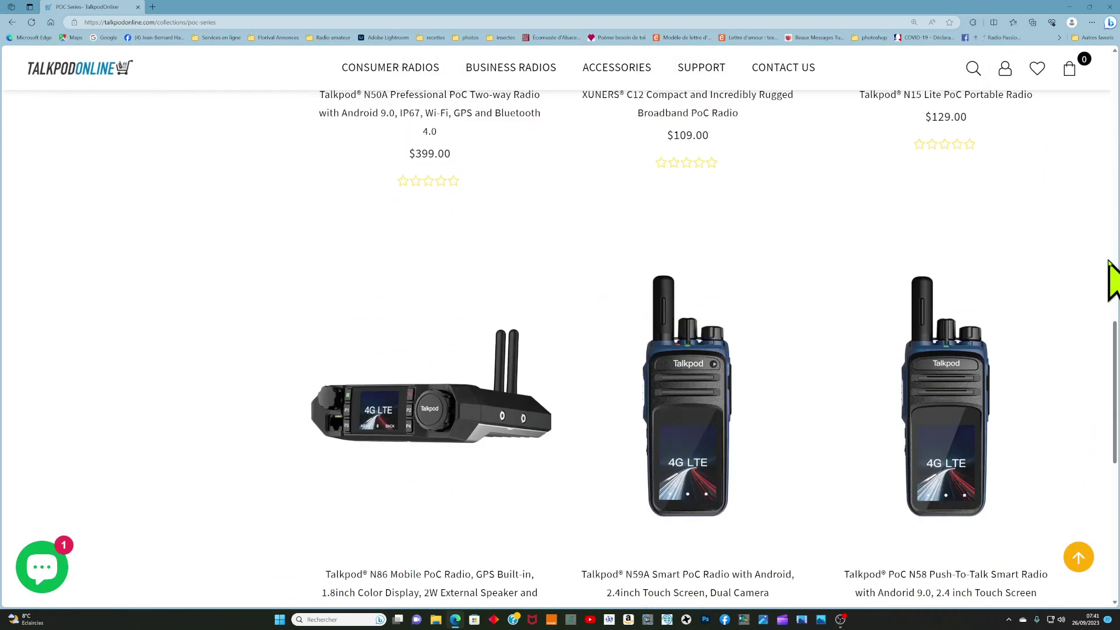
pyautogui.scroll(-4, 1112, 280)
pyautogui.scroll(4, 1112, 280)
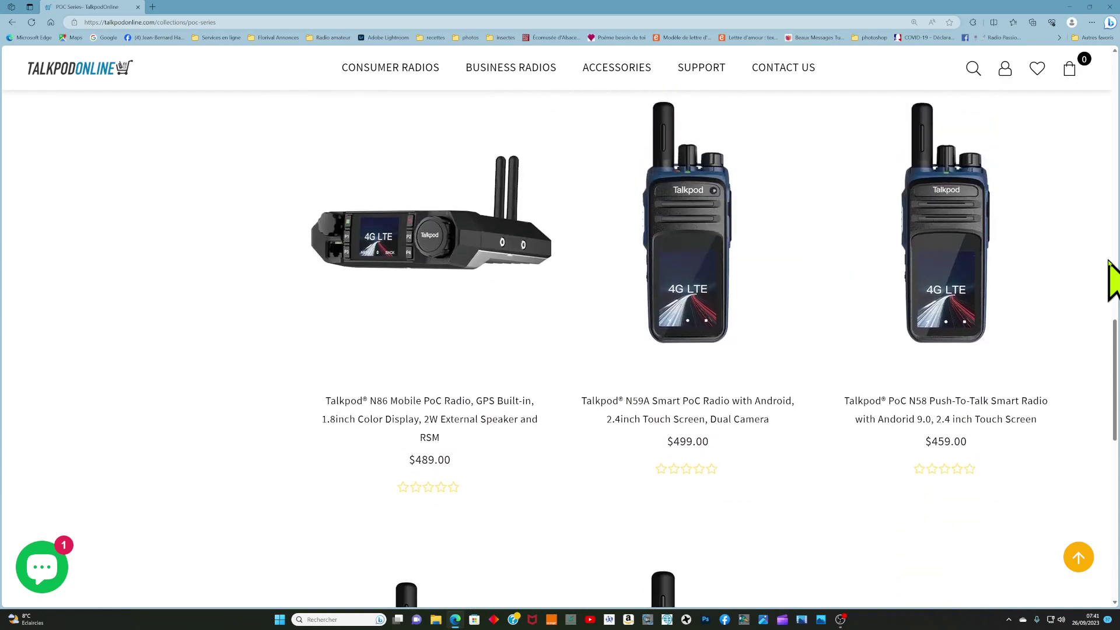
pyautogui.scroll(15, 1112, 280)
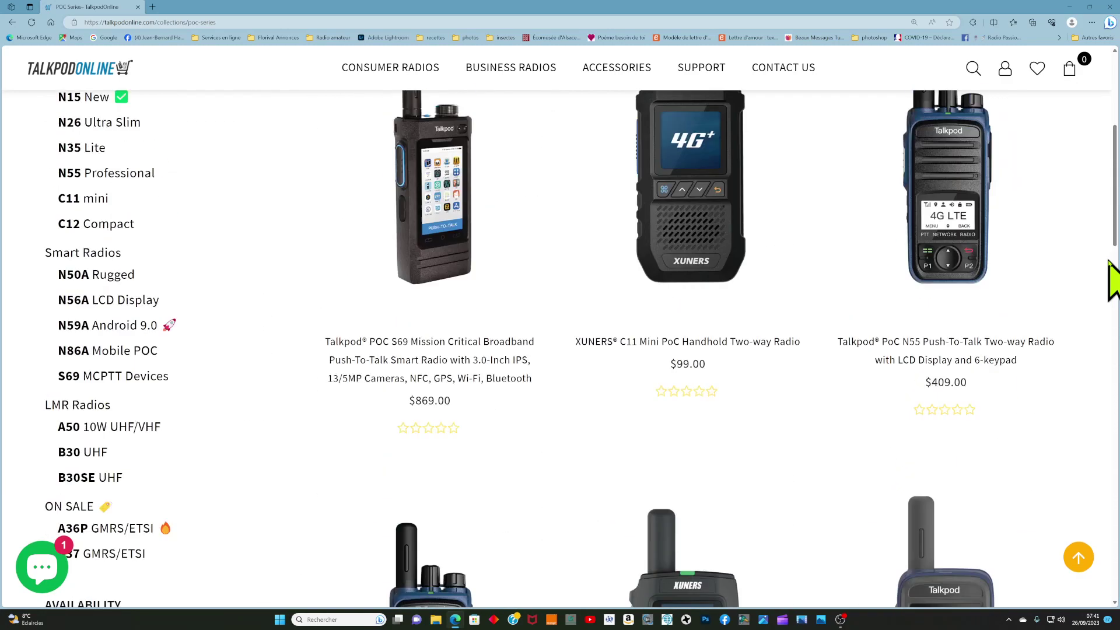
# - Return to the A36Plus product page and open the shop's firmware and software support page
pyautogui.click(12, 22)
pyautogui.click(13, 22)
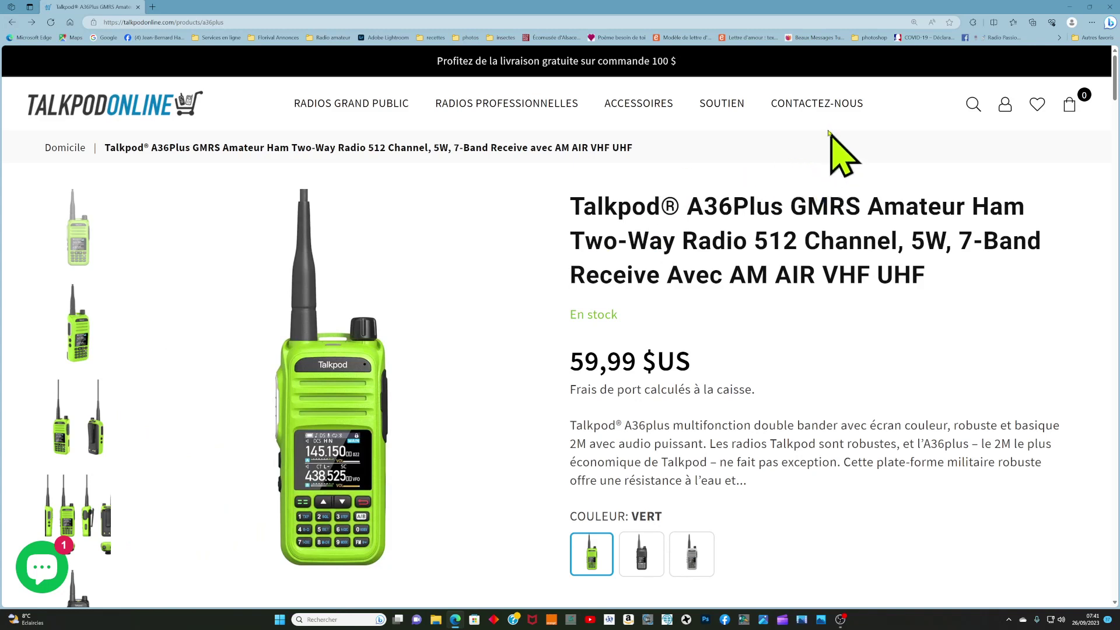
pyautogui.moveTo(726, 108)
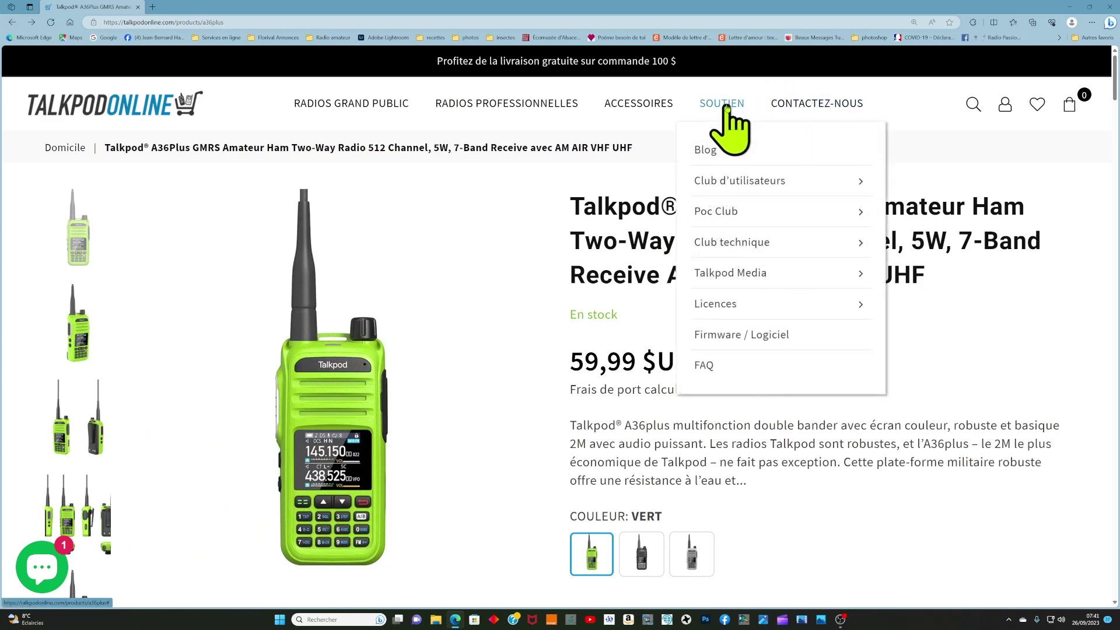
pyautogui.click(731, 339)
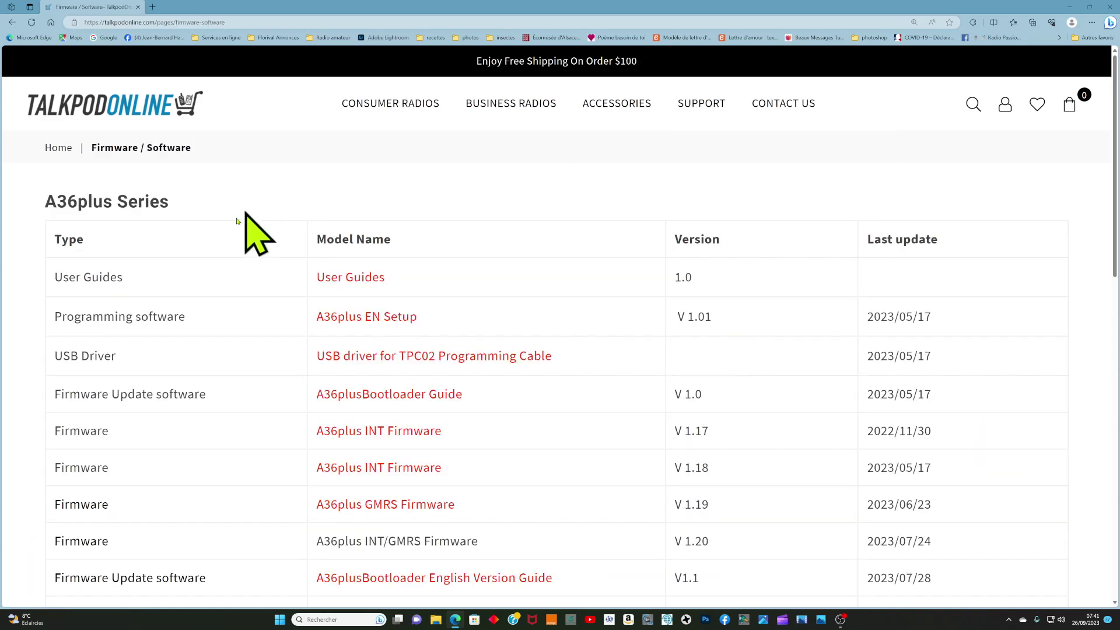
# - Examine the A36plus Series download table for the user guides, USB driver, firmware versions and 512-channel programming software
pyautogui.scroll(-1, 239, 225)
pyautogui.scroll(-6, 239, 228)
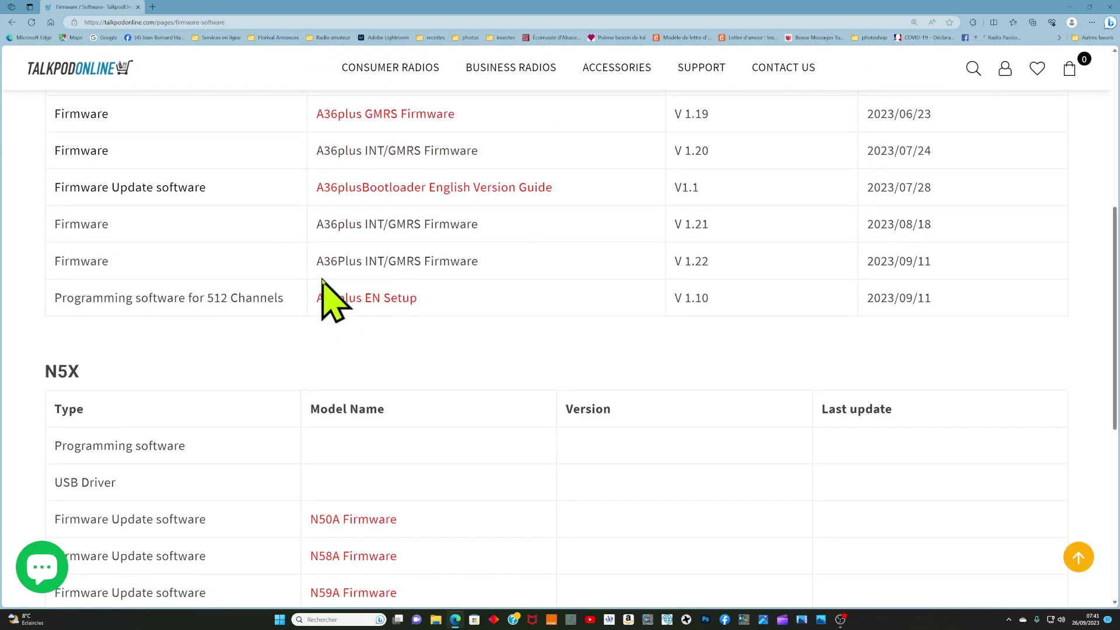
pyautogui.scroll(6, 324, 292)
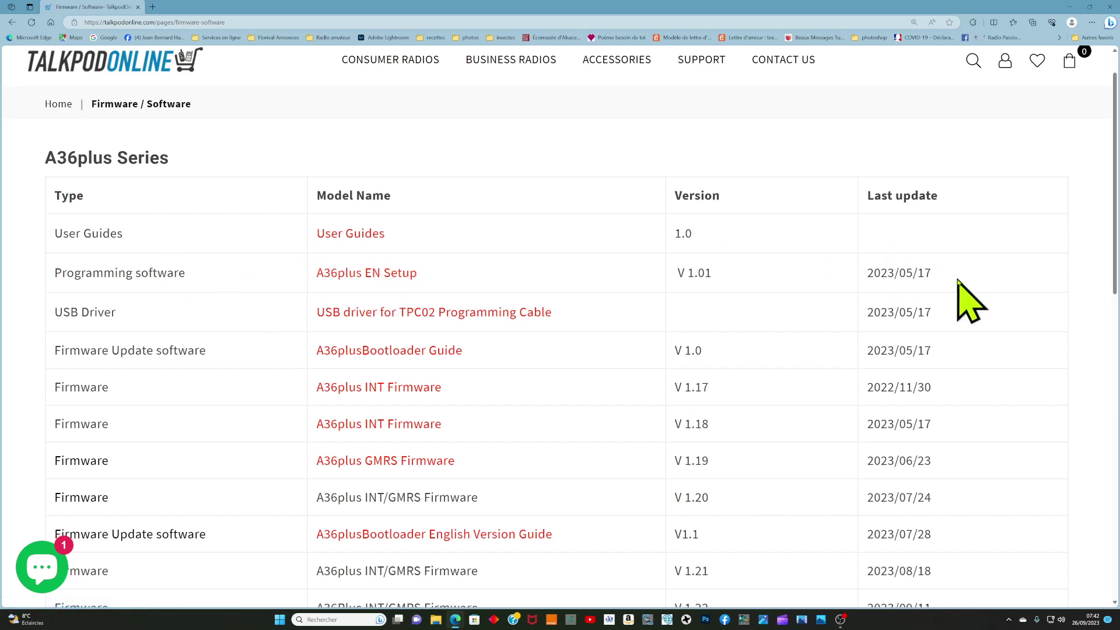
pyautogui.scroll(-4, 921, 279)
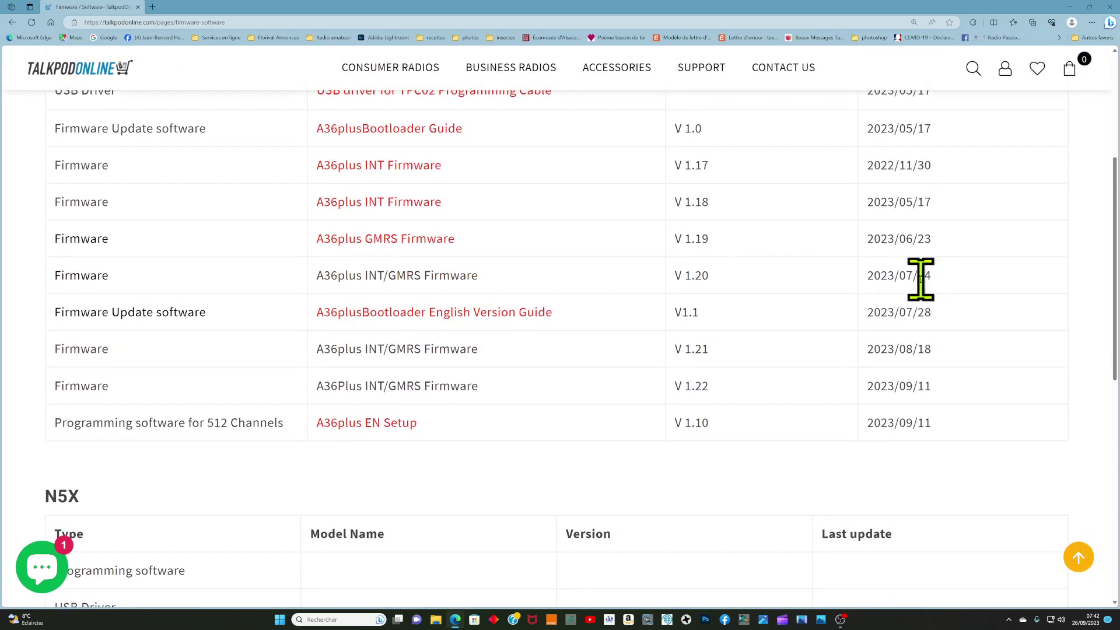
pyautogui.scroll(3, 921, 279)
pyautogui.scroll(-4, 920, 281)
pyautogui.scroll(5, 922, 281)
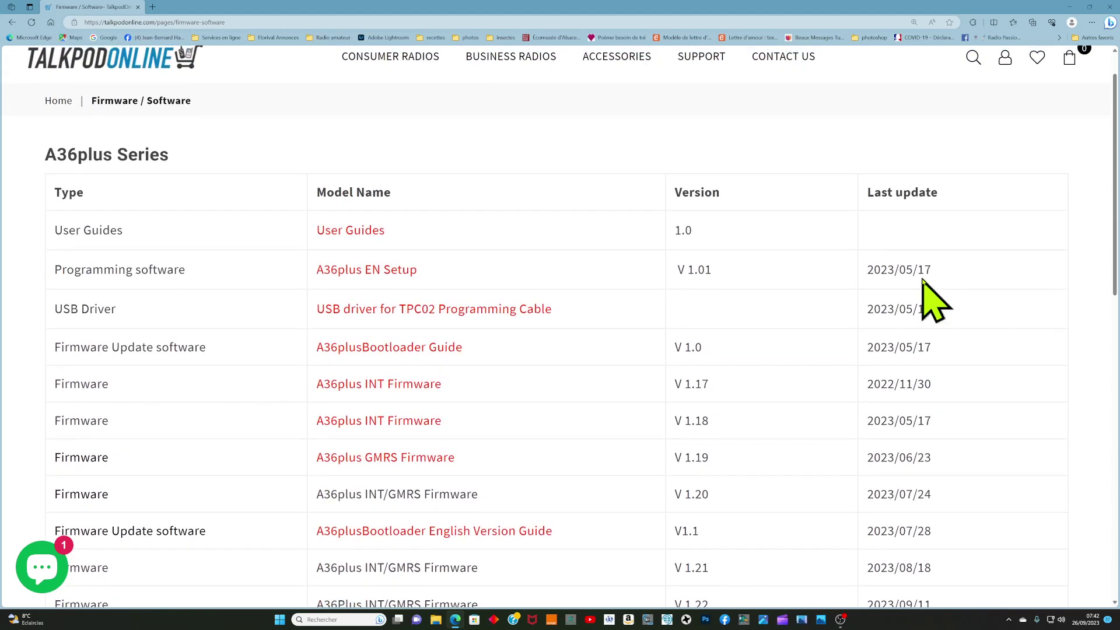
pyautogui.scroll(-3, 923, 280)
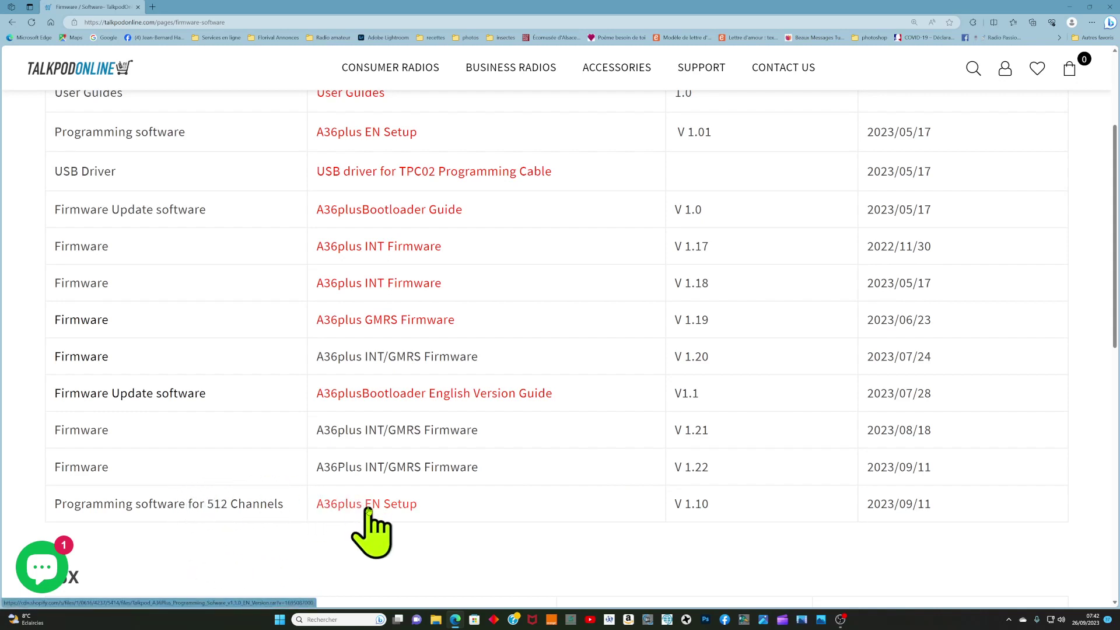
pyautogui.click(841, 620)
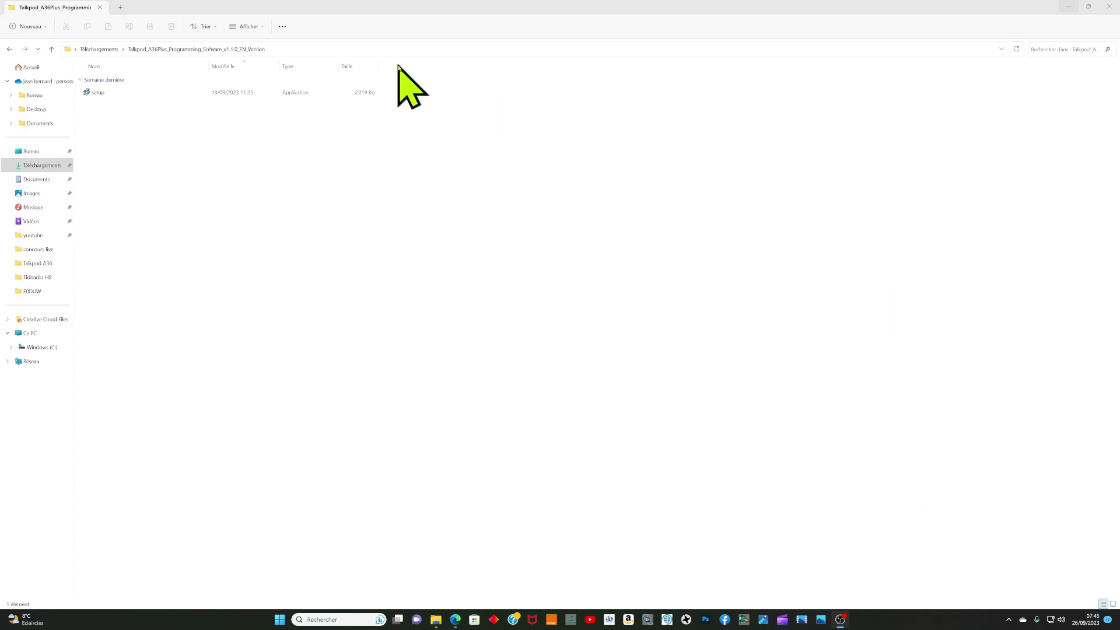
# - Run the Talkpod A36Plus 1.1.0 setup, install into the default Talkpod A36Plus folder and launch the program on finishing
pyautogui.doubleClick(96, 93)
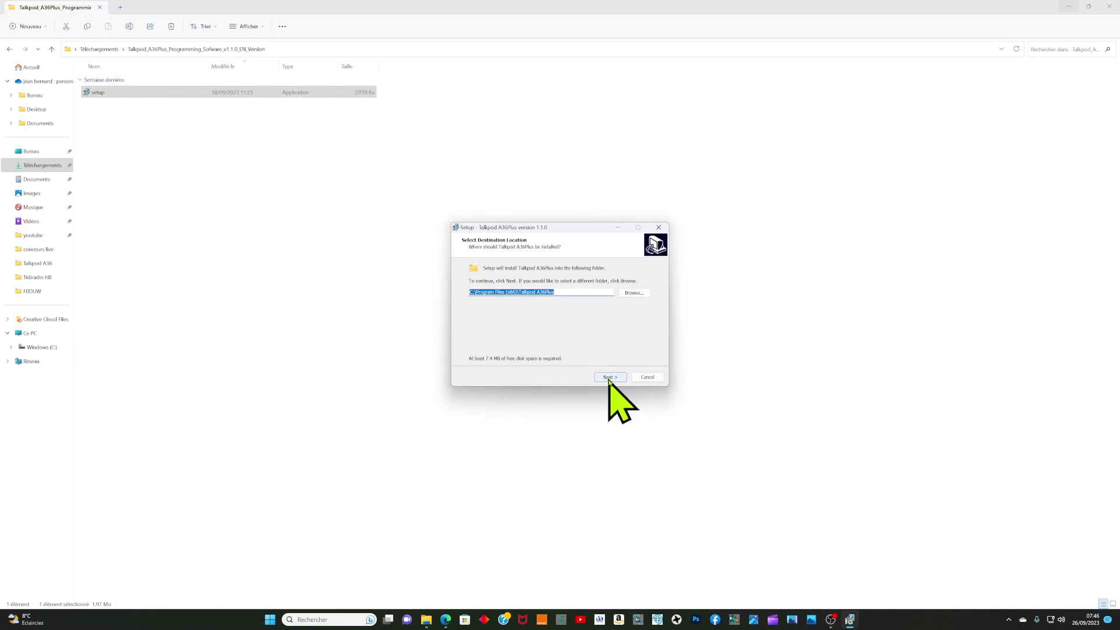
pyautogui.click(610, 378)
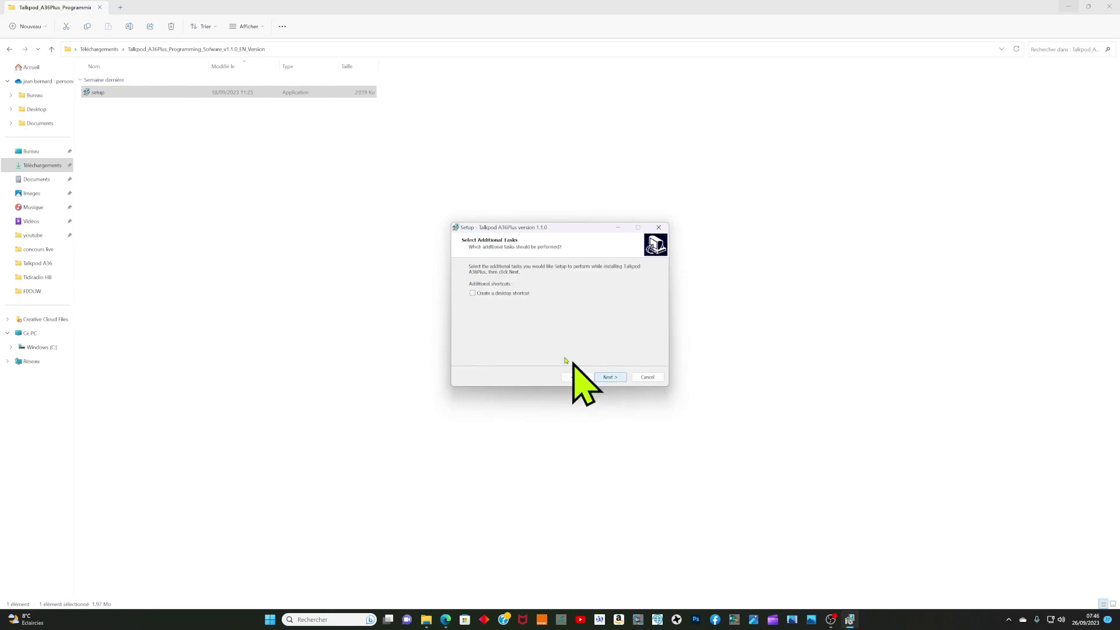
pyautogui.click(610, 378)
pyautogui.click(609, 378)
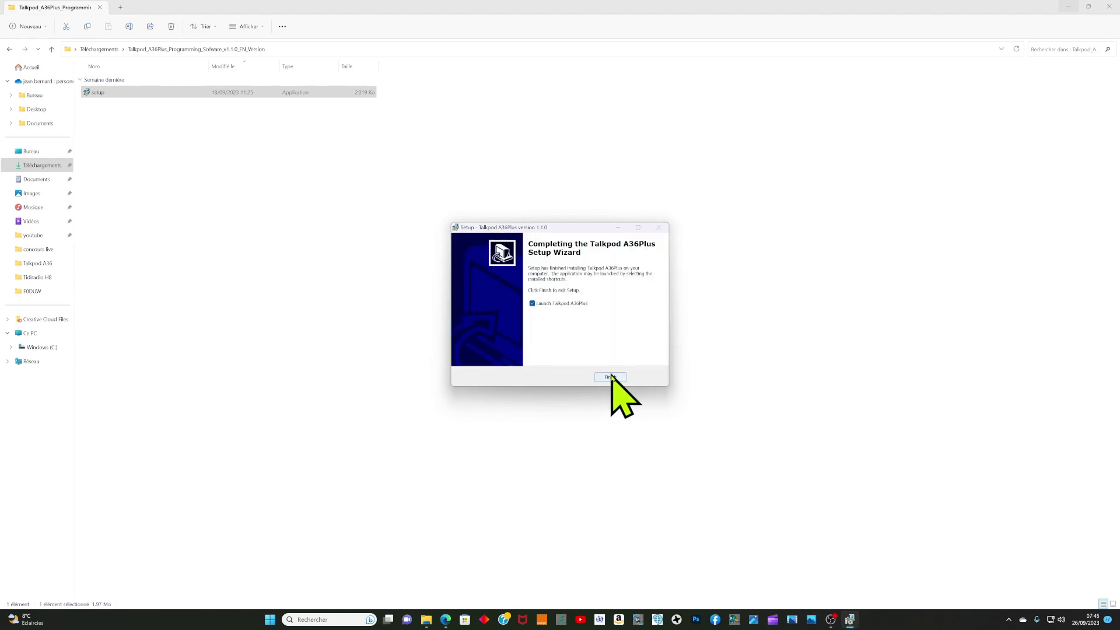
pyautogui.click(610, 377)
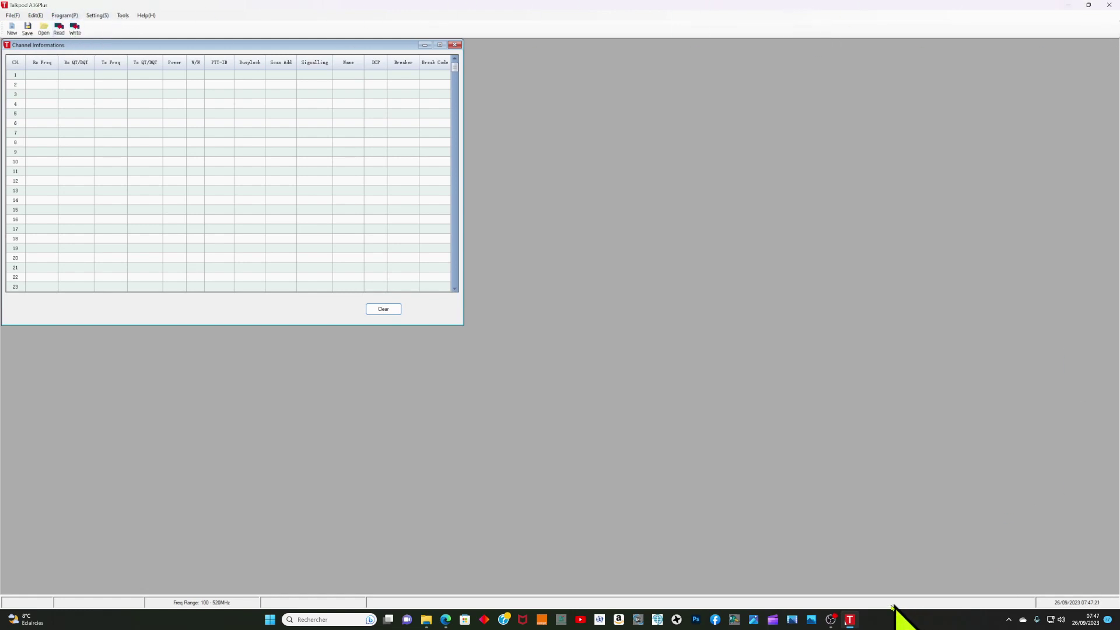
pyautogui.click(836, 623)
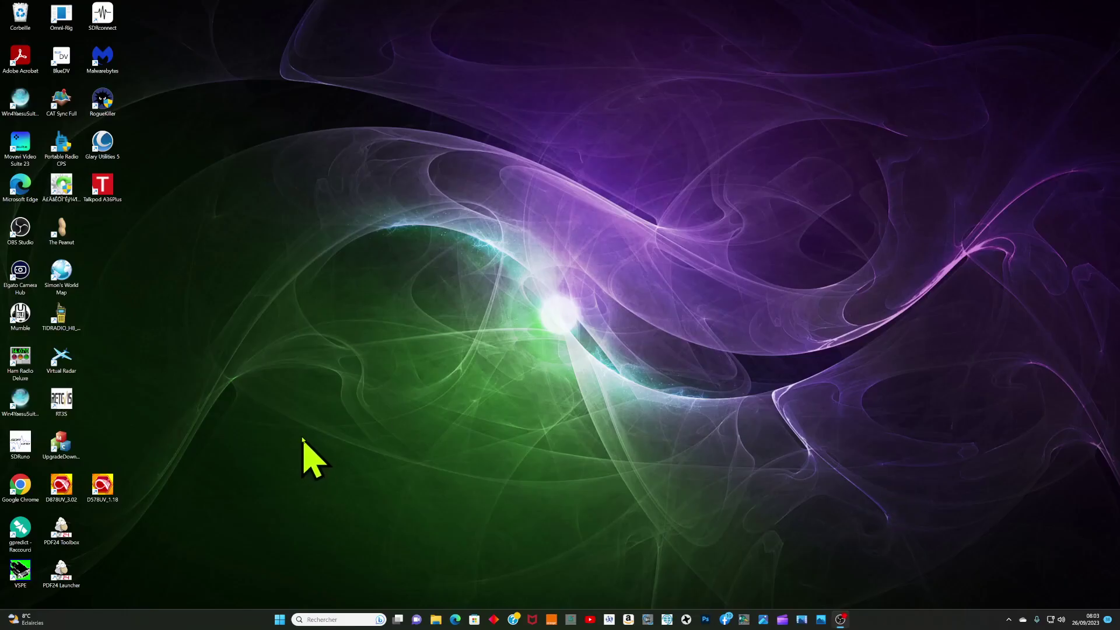
# - Check the programming cable's COM port under the Ports (COM and LPT) category in the Device Manager, and close it
pyautogui.click(339, 620)
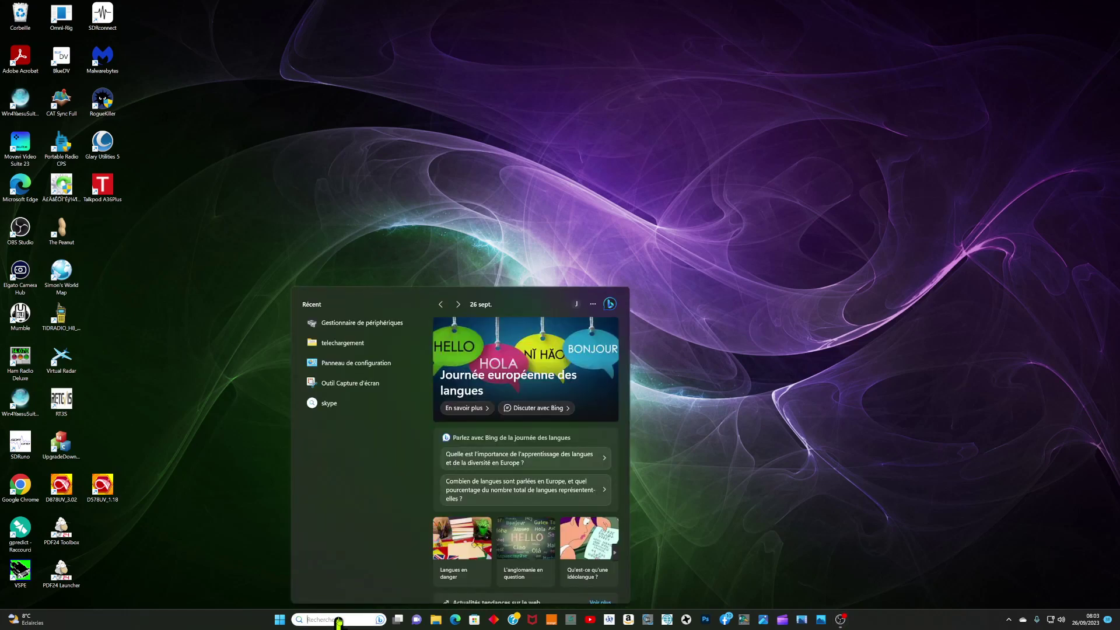
pyautogui.click(387, 322)
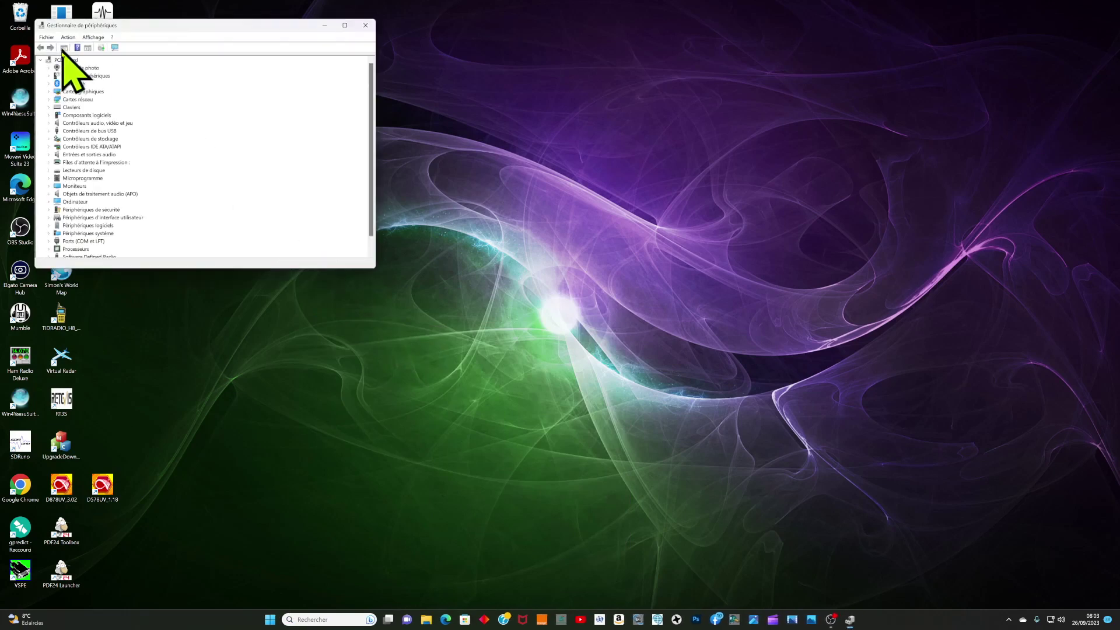
pyautogui.scroll(-1, 88, 185)
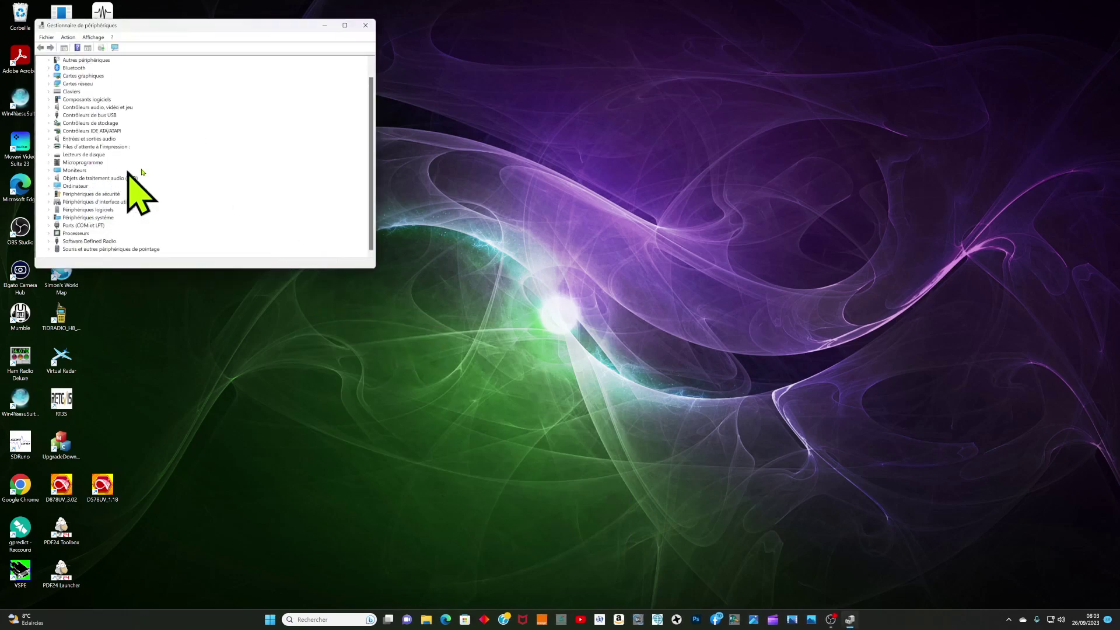
pyautogui.doubleClick(98, 225)
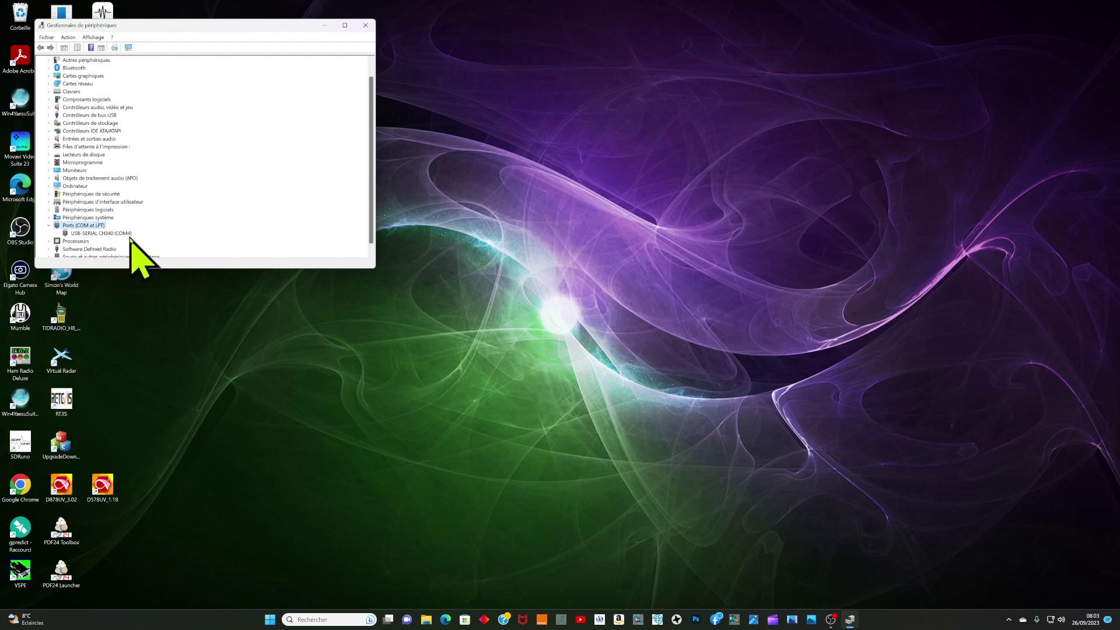
pyautogui.click(367, 25)
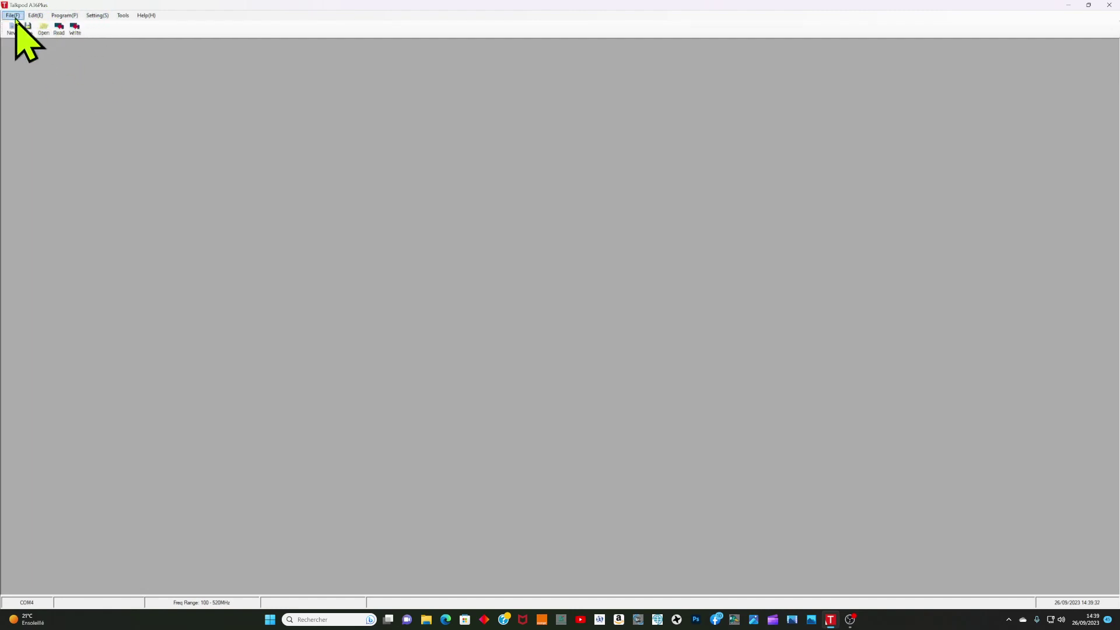
# - Open the Optional Feature settings in the Talkpod A36Plus software and move their window toward the middle of the workspace
pyautogui.click(63, 15)
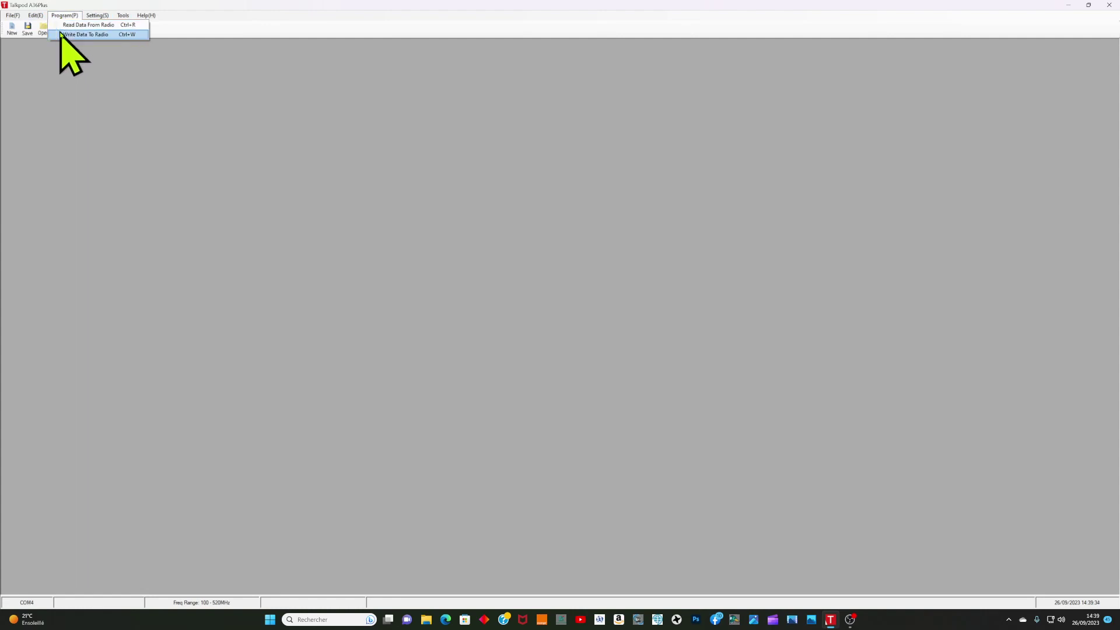
pyautogui.click(13, 15)
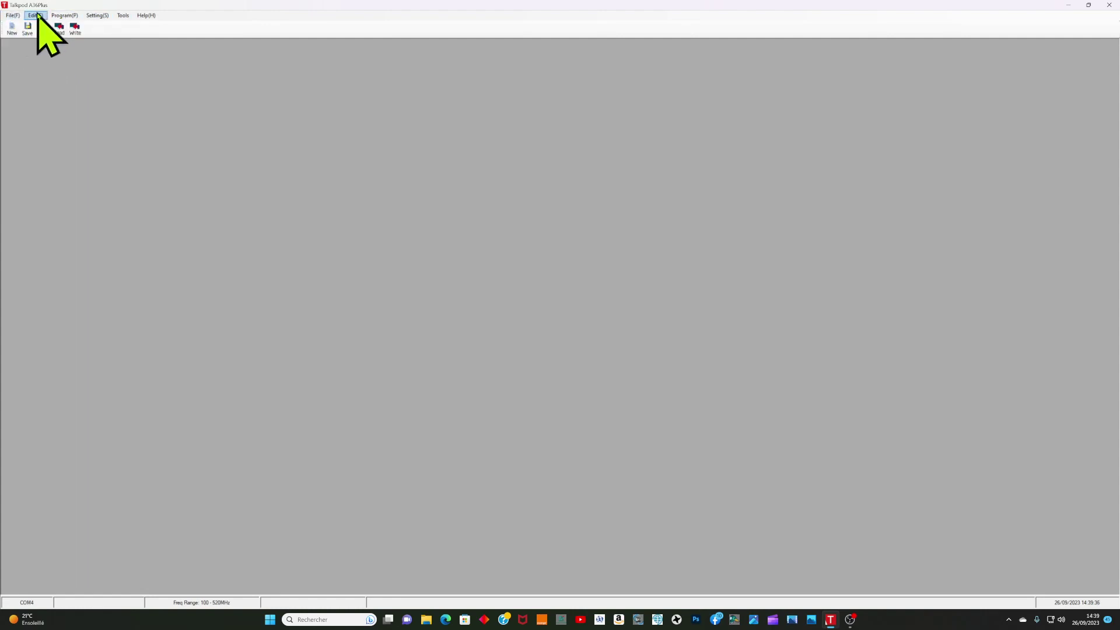
pyautogui.click(28, 15)
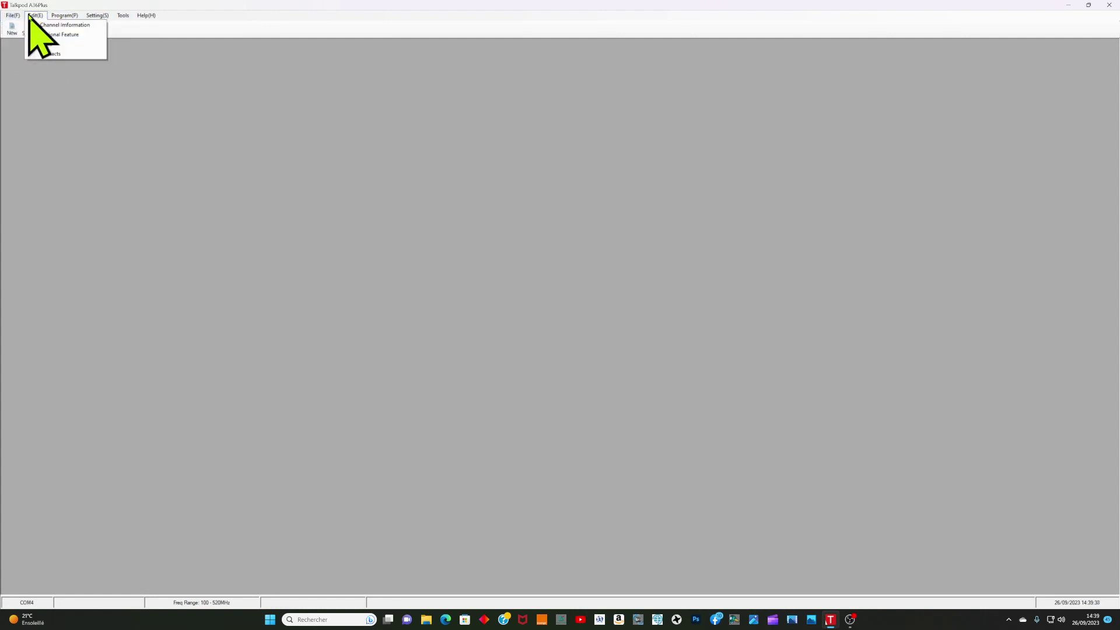
pyautogui.click(68, 35)
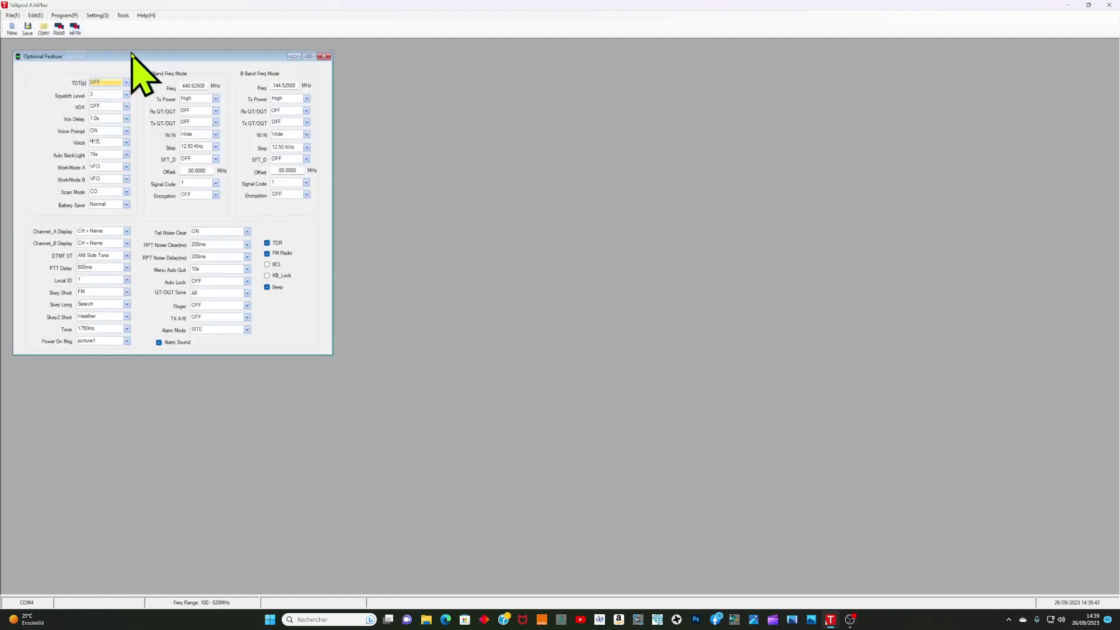
pyautogui.moveTo(125, 59); pyautogui.dragTo(310, 106)
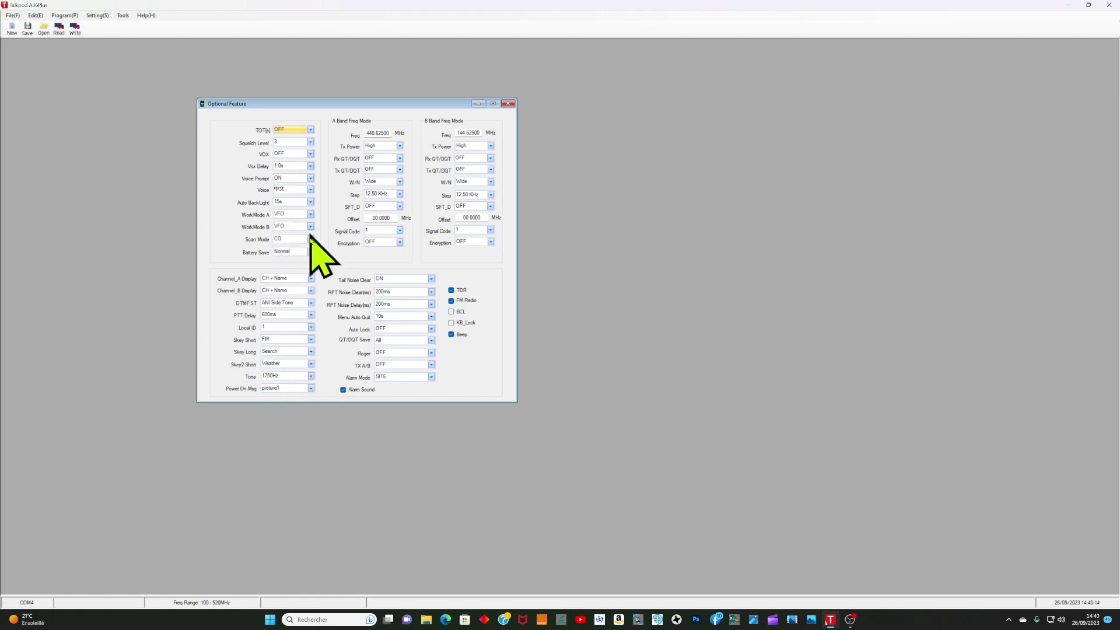
# - Examine the functions available for Skey Short, Skey Long and Skey2 Short, and close the Optional Feature window
pyautogui.click(311, 341)
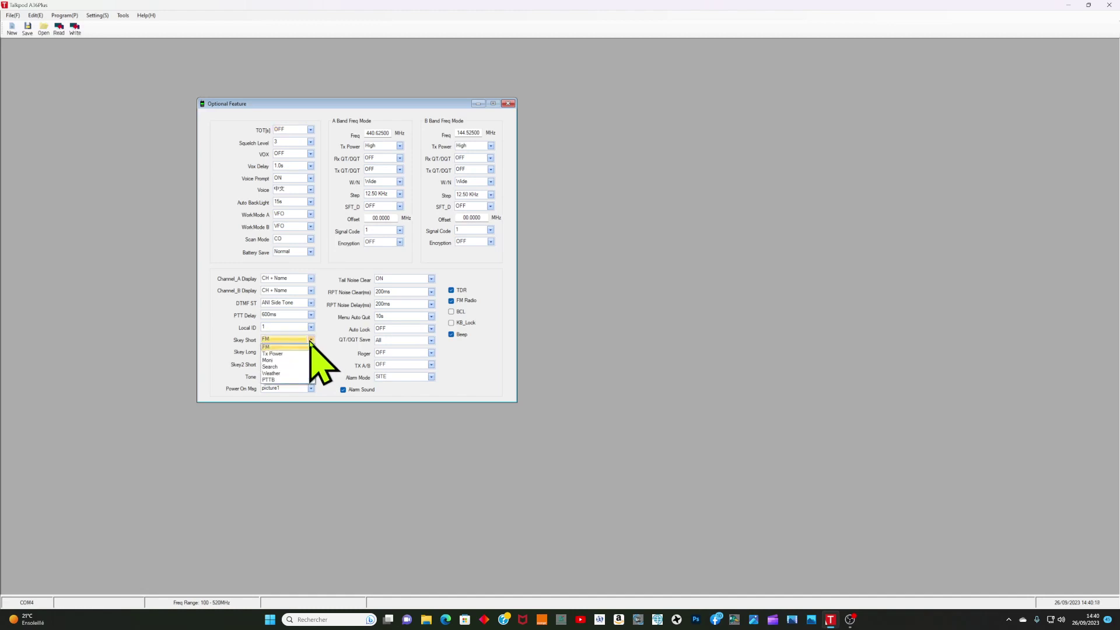
pyautogui.click(310, 341)
pyautogui.click(311, 352)
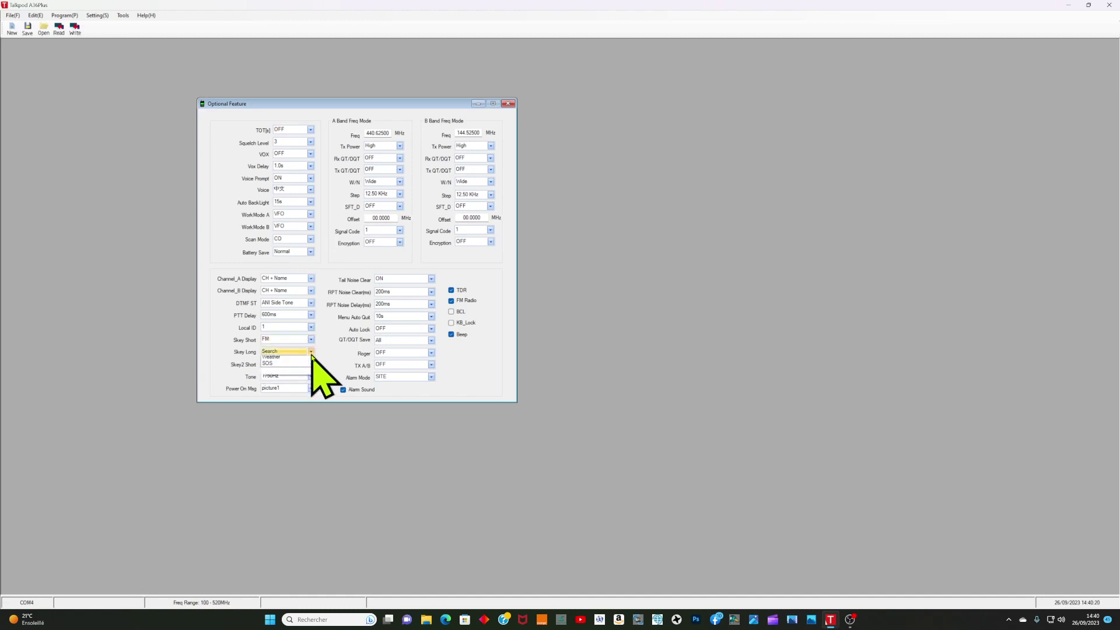
pyautogui.click(312, 355)
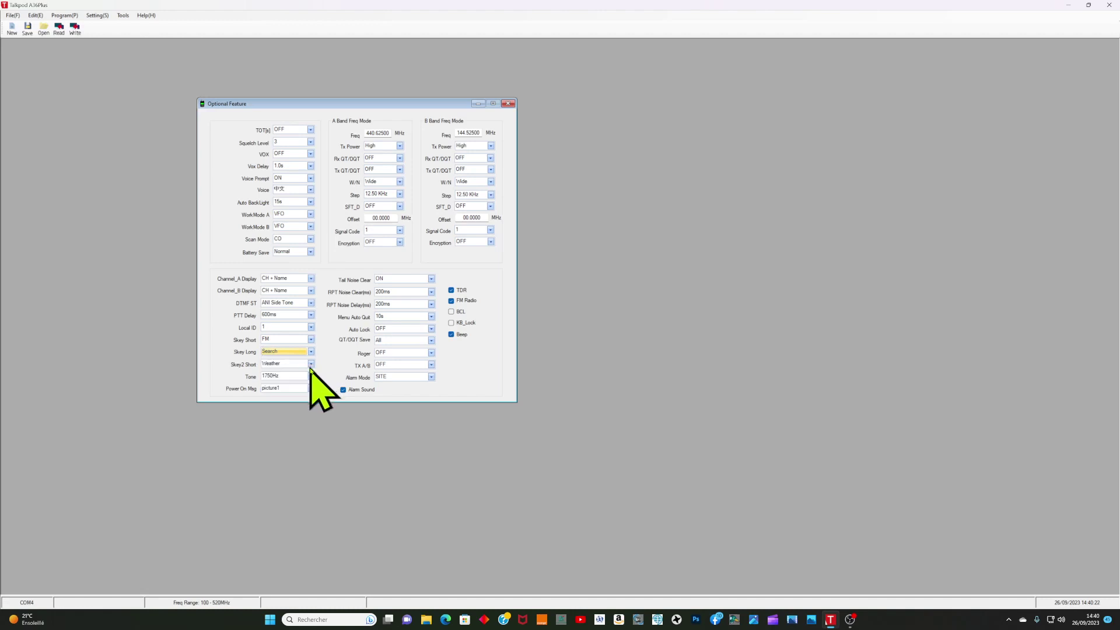
pyautogui.click(311, 365)
pyautogui.click(311, 365)
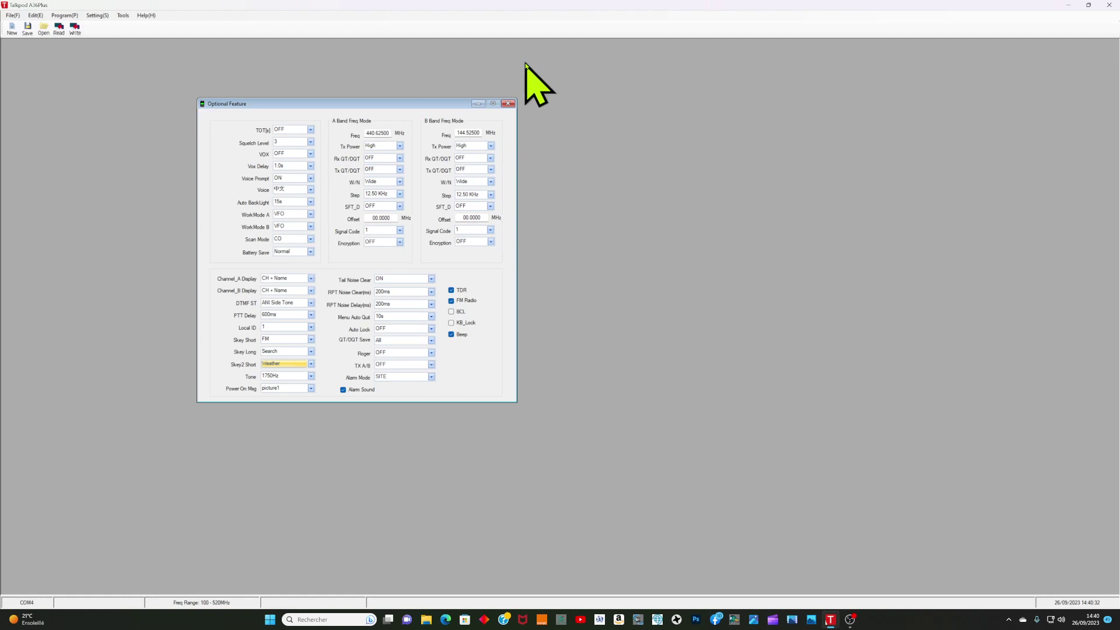
pyautogui.click(508, 103)
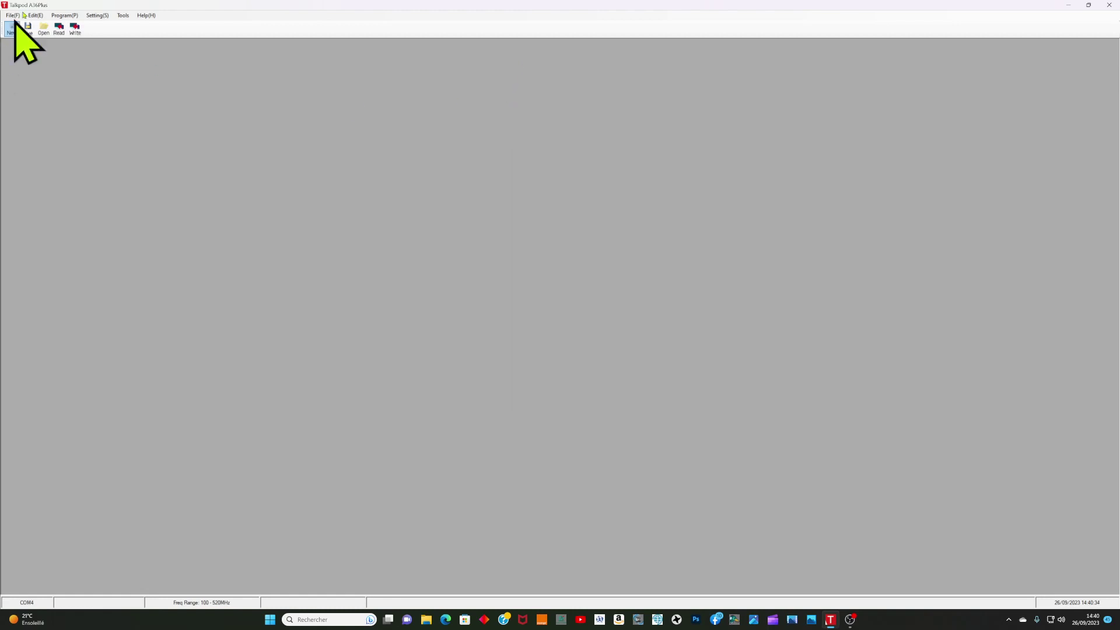
# - Open the channel information table and set the communication port to COM4
pyautogui.click(33, 16)
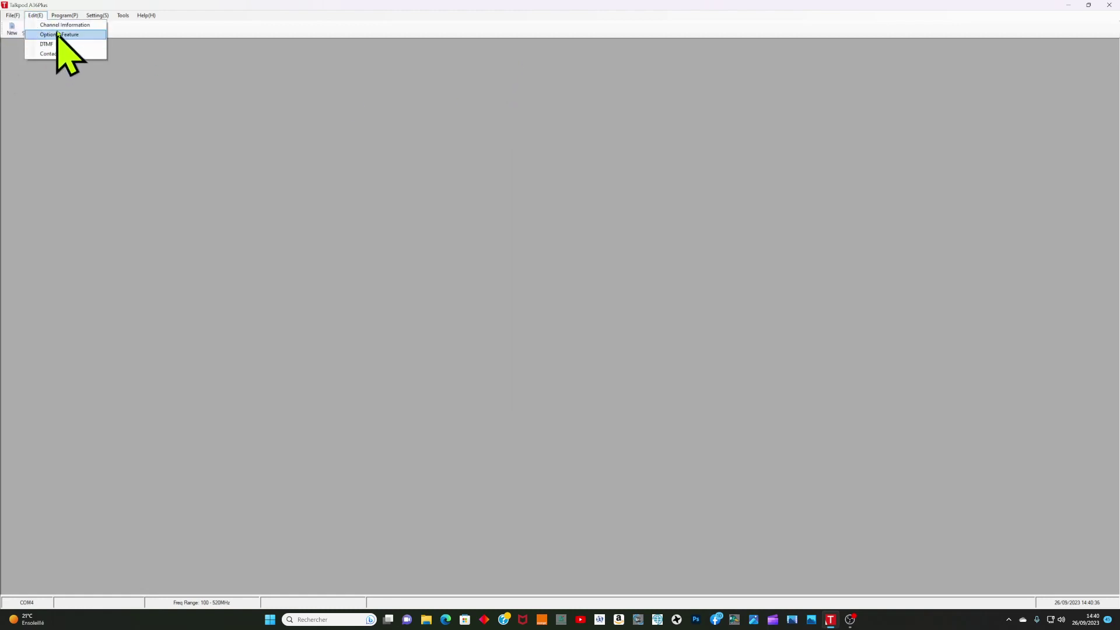
pyautogui.click(60, 26)
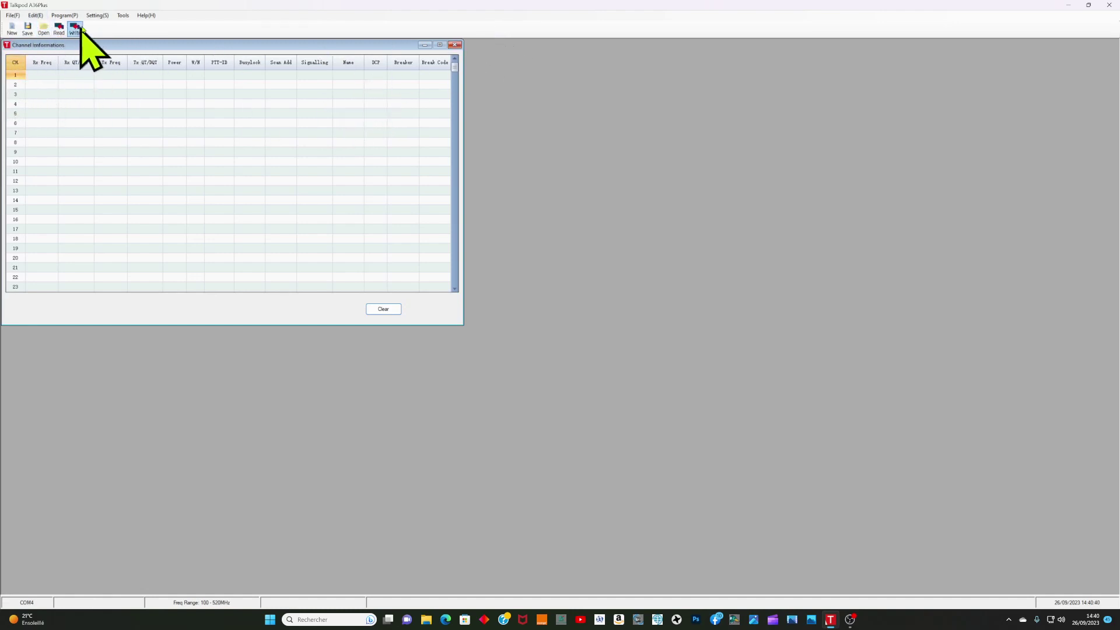
pyautogui.click(97, 15)
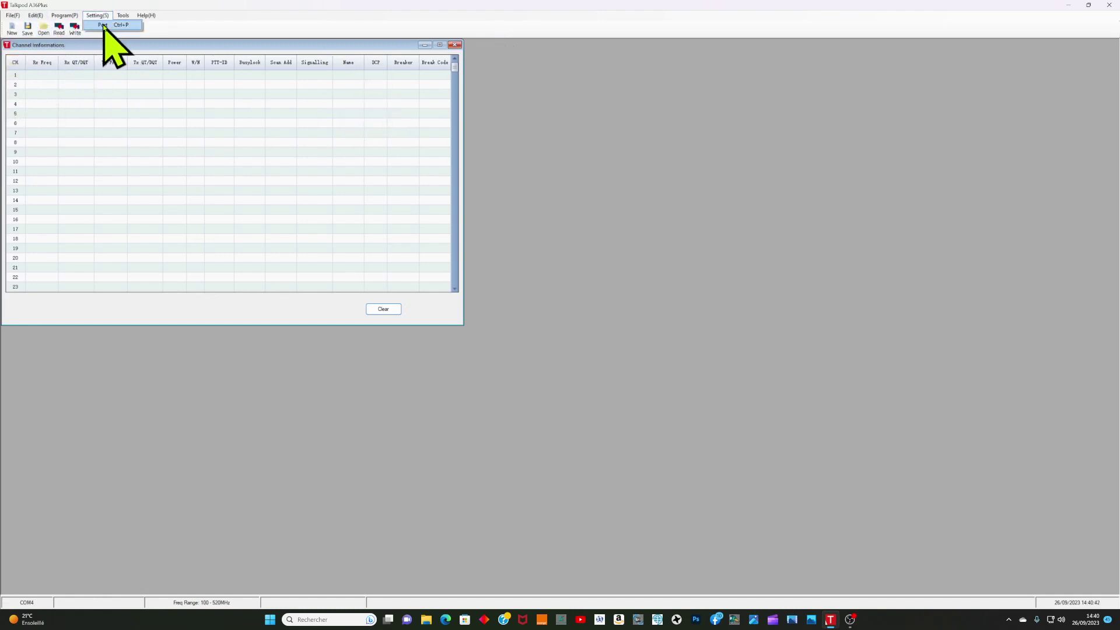
pyautogui.click(104, 25)
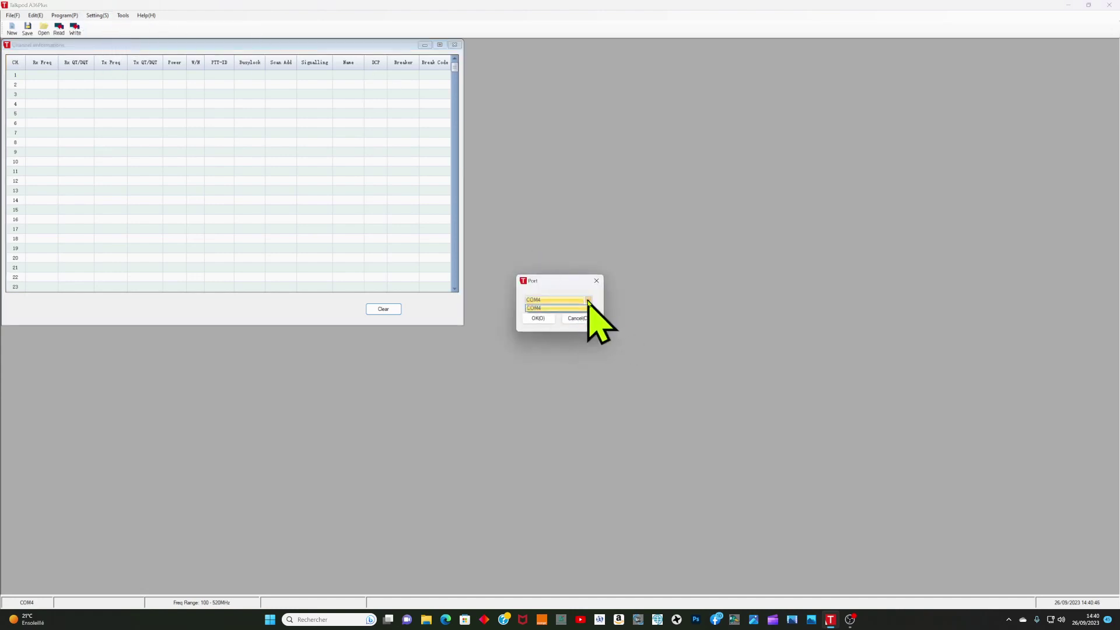
pyautogui.click(538, 318)
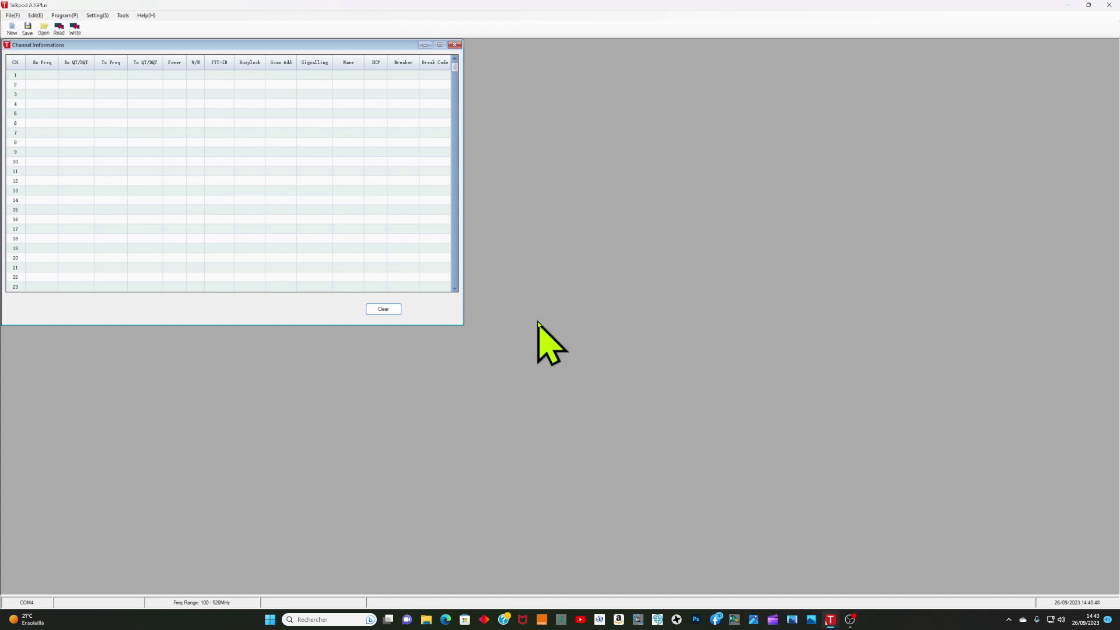
# - Read the radio's data into the software and start editing the receive frequency of channel 3
pyautogui.click(58, 29)
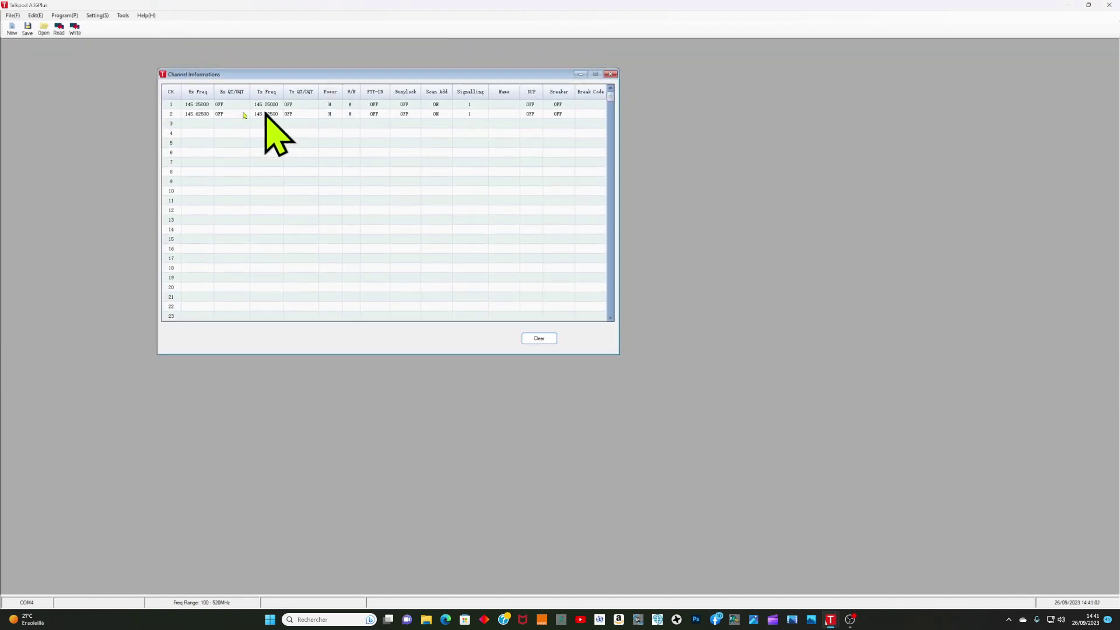
pyautogui.click(196, 123)
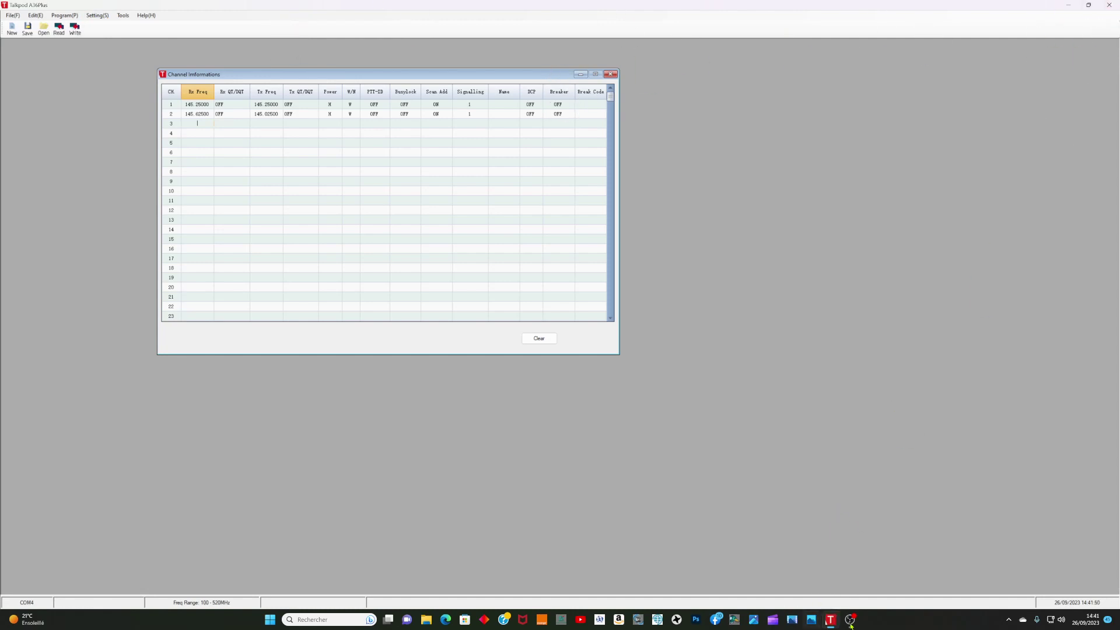
pyautogui.click(853, 618)
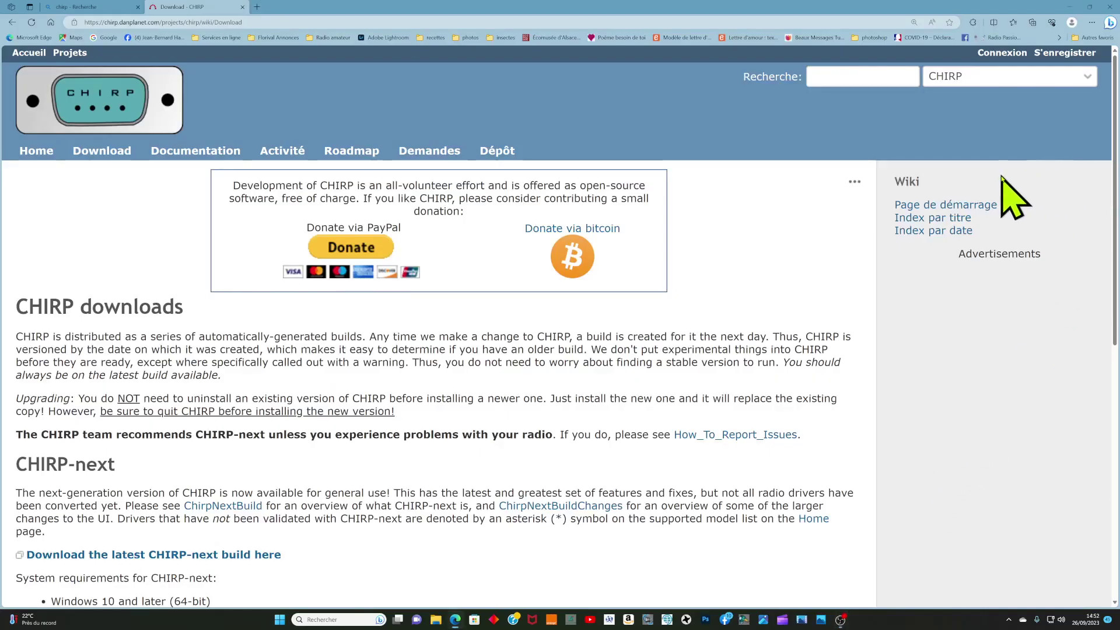
# - Examine the CHIRP website's download page for available builds and its supported models list for the Talkpod A36plus
pyautogui.scroll(-8, 945, 280)
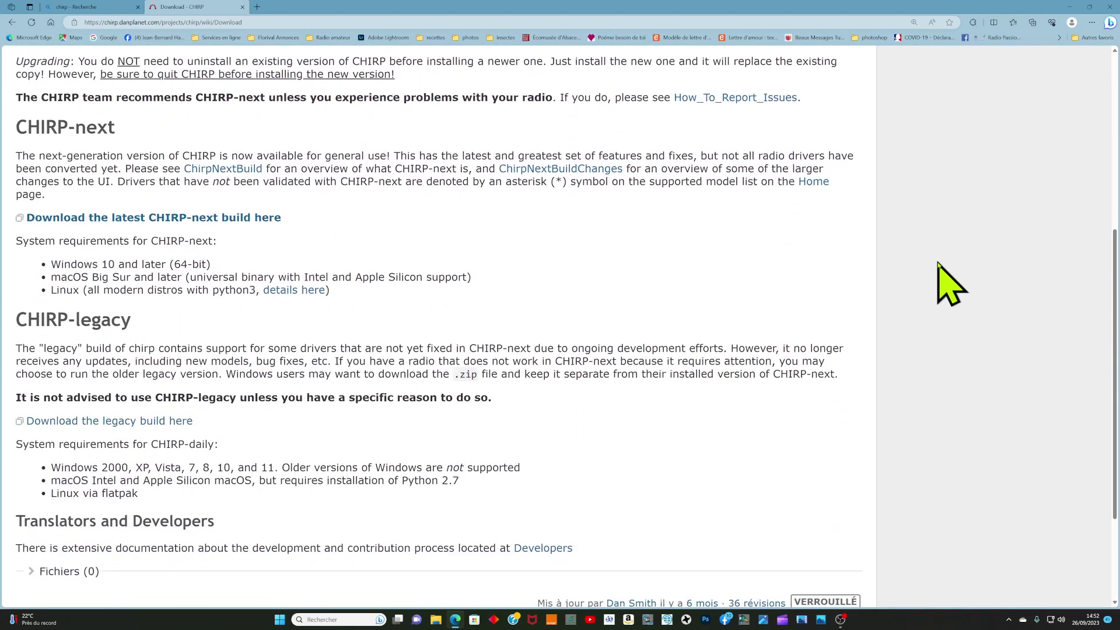
pyautogui.scroll(8, 939, 269)
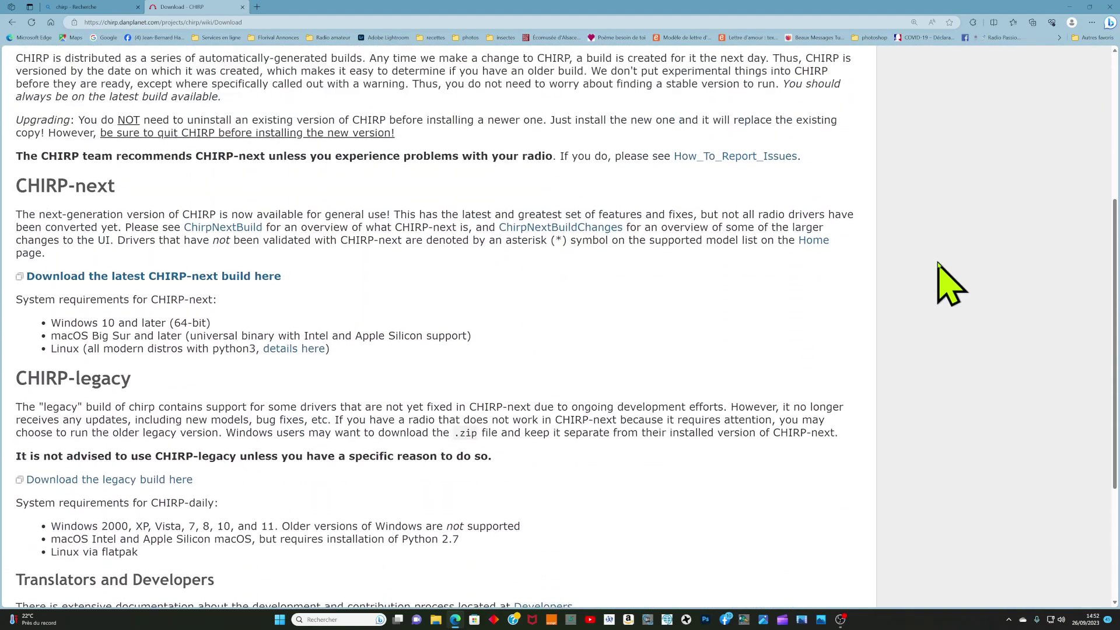
pyautogui.click(29, 153)
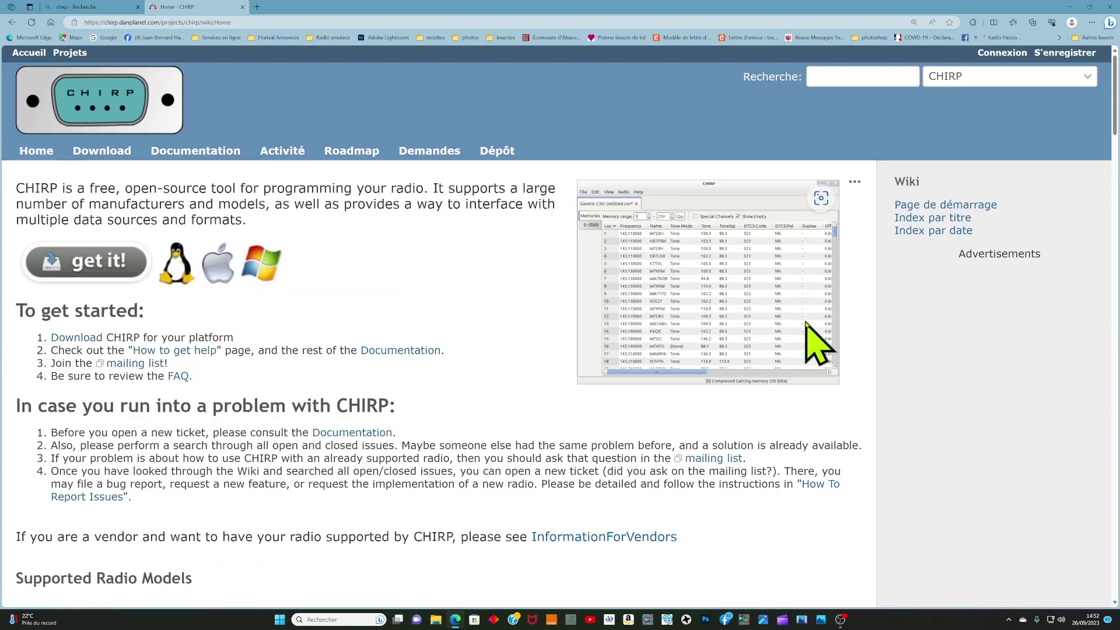
pyautogui.scroll(-10, 811, 337)
pyautogui.scroll(-10, 806, 323)
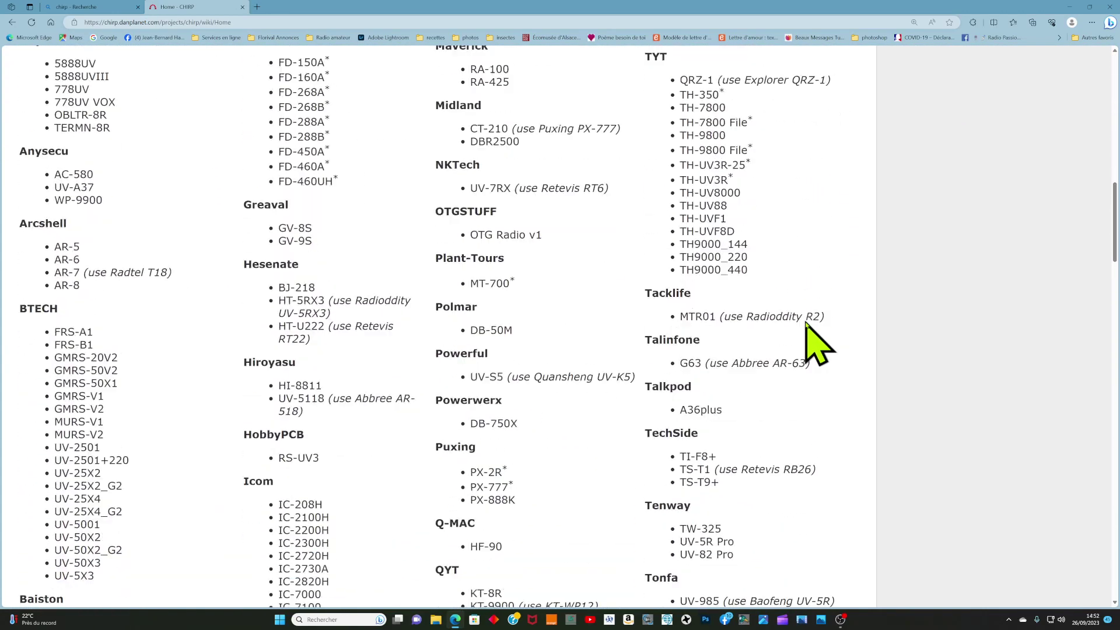
pyautogui.scroll(-2, 804, 318)
pyautogui.scroll(4, 804, 320)
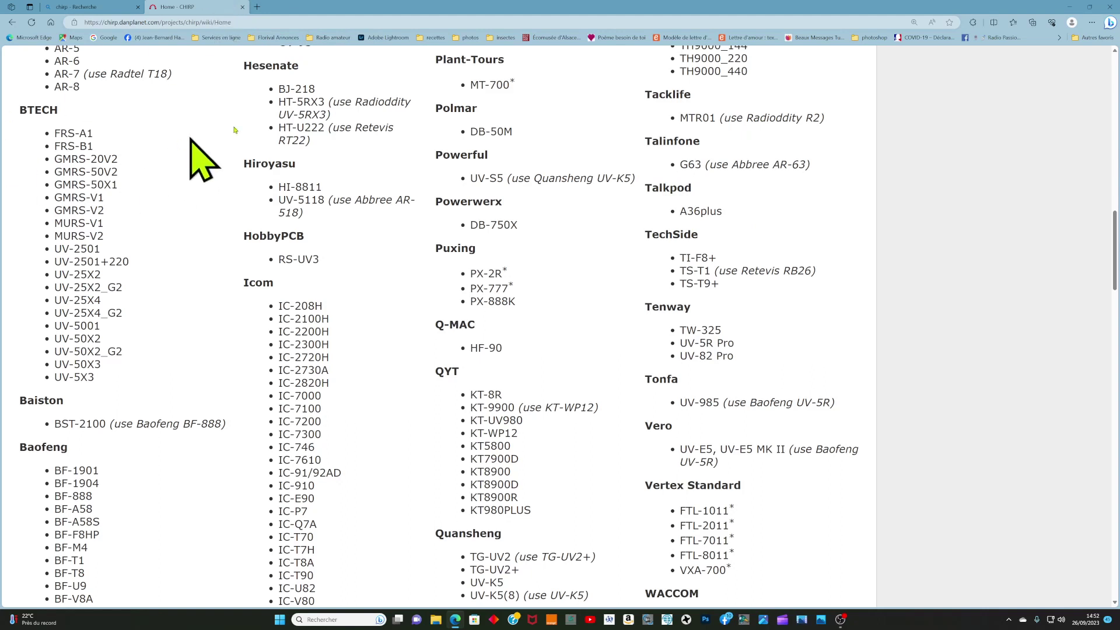
# - Leave the browser and launch CHIRP from the desktop
pyautogui.click(1072, 8)
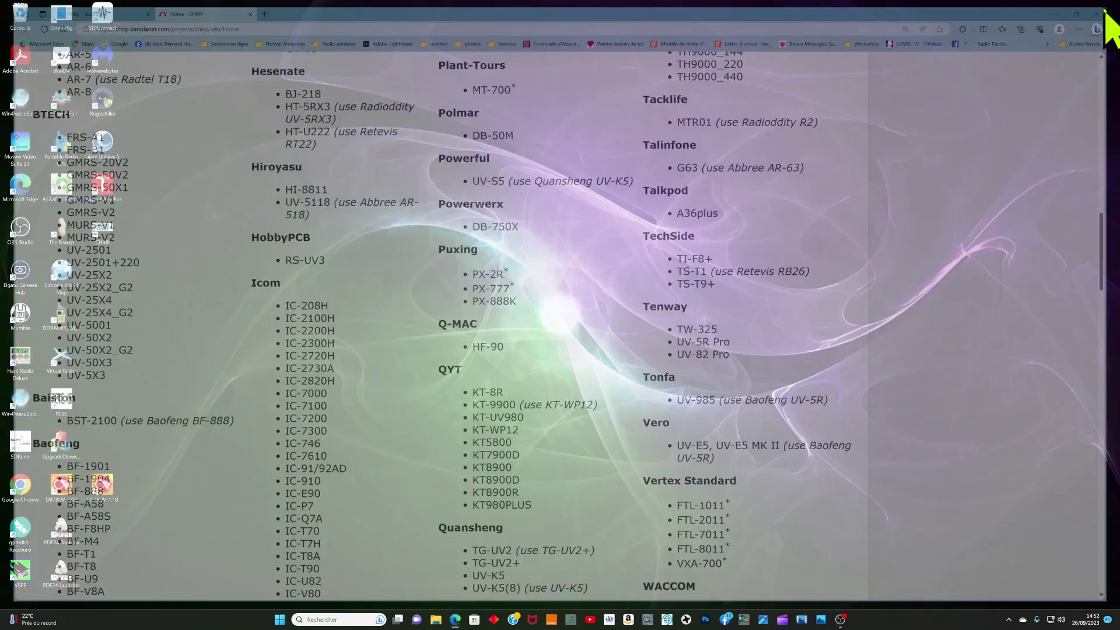
pyautogui.doubleClick(104, 226)
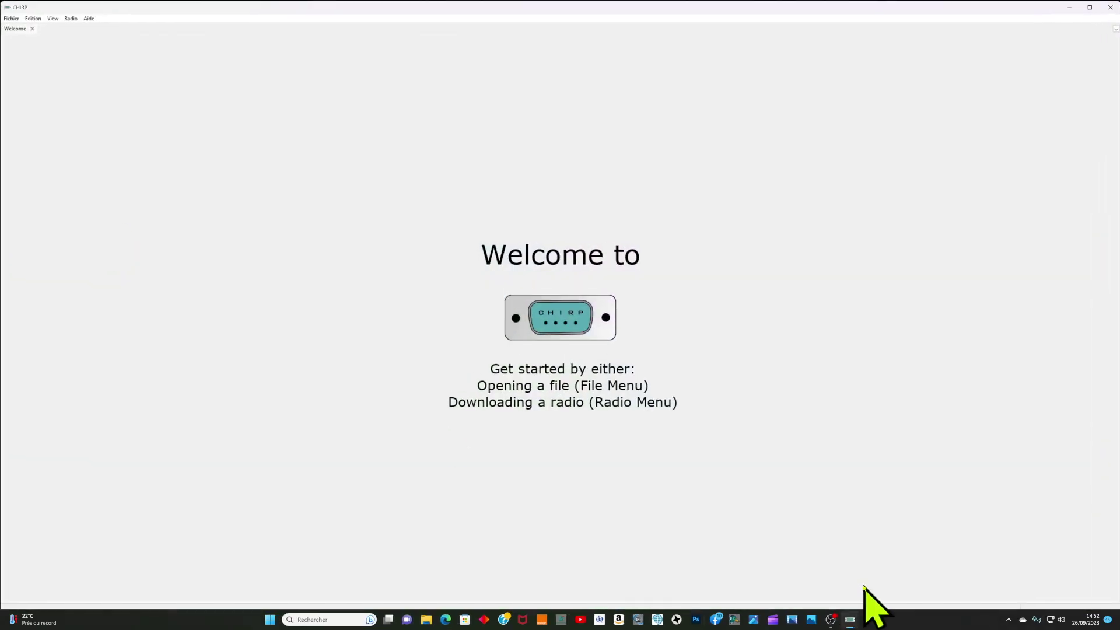
pyautogui.click(850, 620)
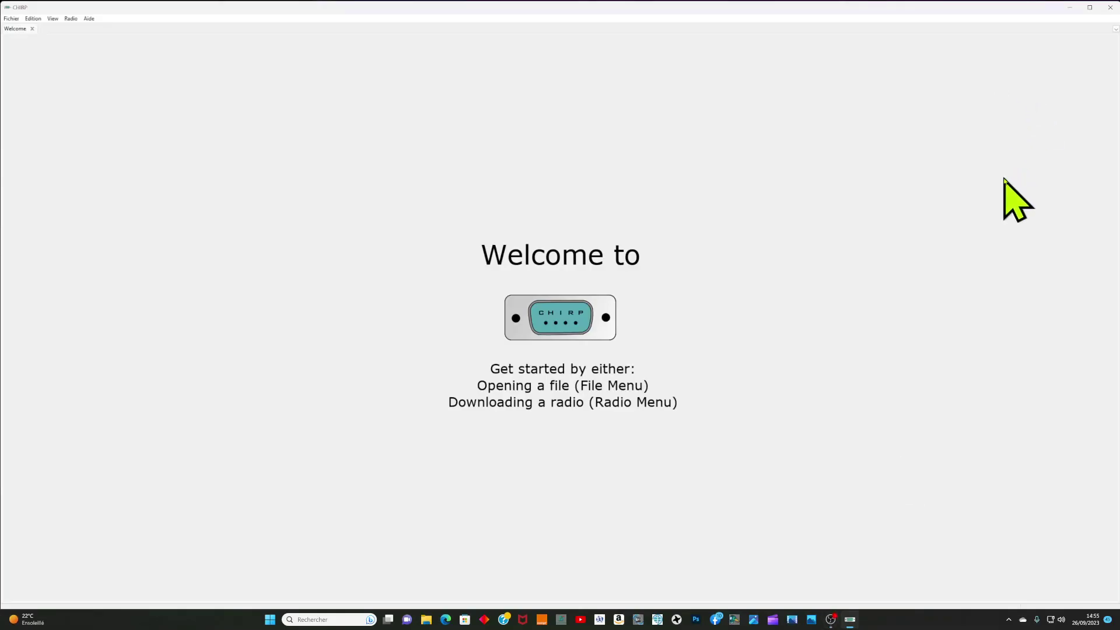
# - Download the memories from the Talkpod A36plus into CHIRP over the USB-SERIAL CH340 (COM4) port
pyautogui.click(73, 19)
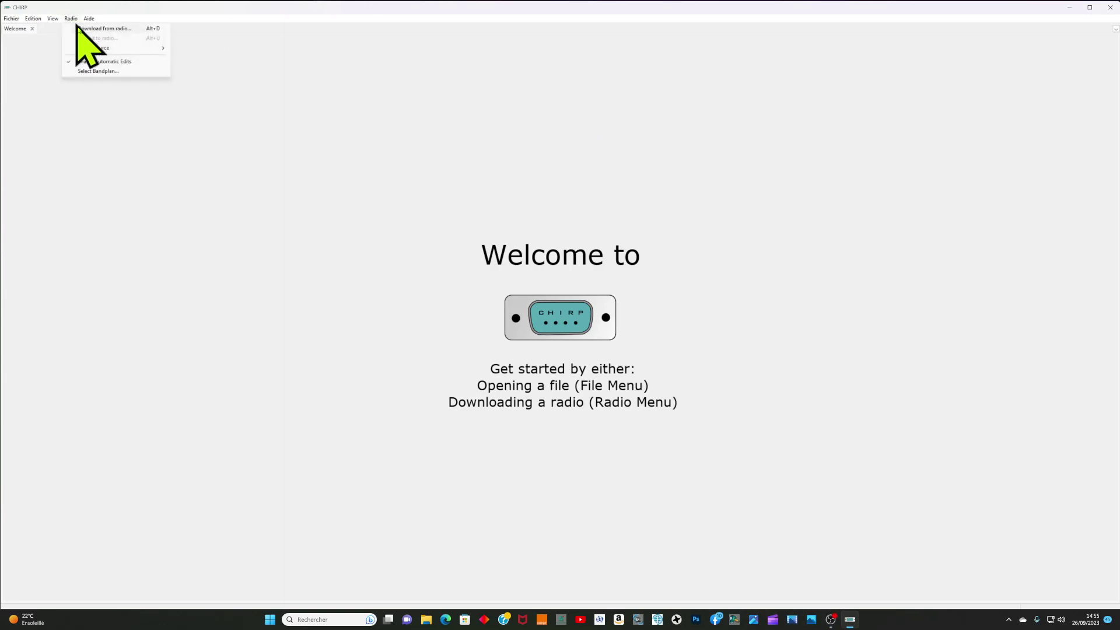
pyautogui.moveTo(99, 52)
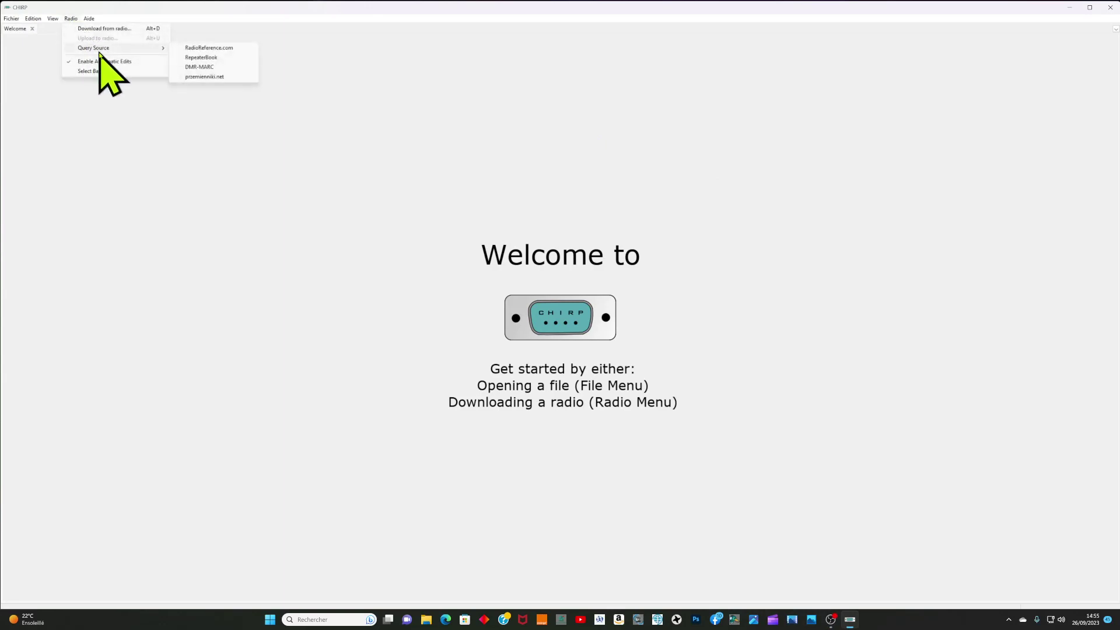
pyautogui.click(110, 30)
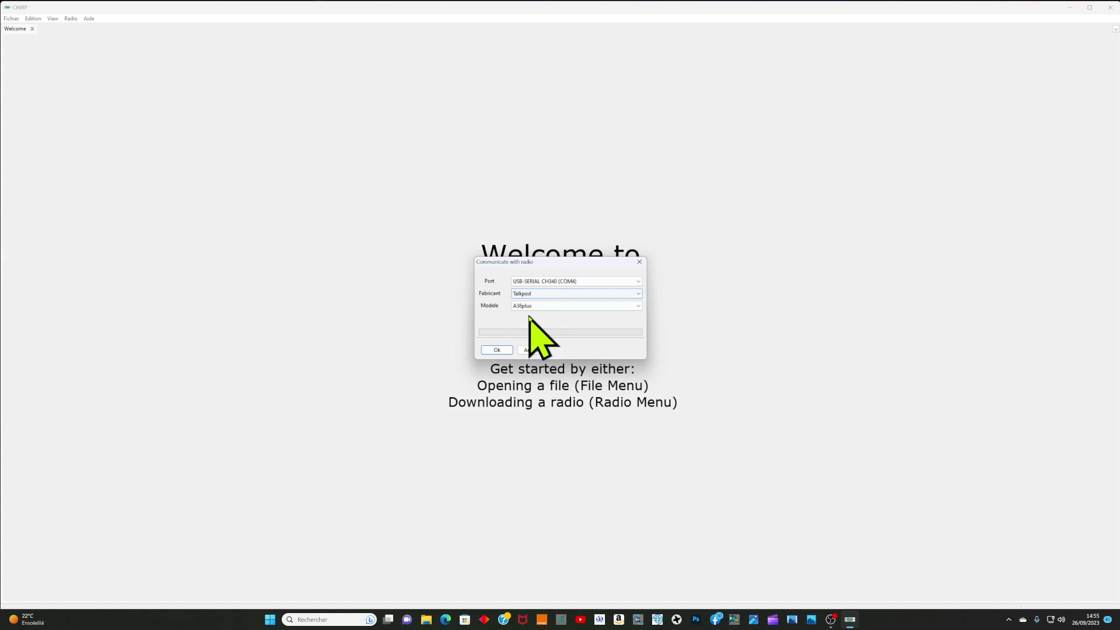
pyautogui.click(497, 350)
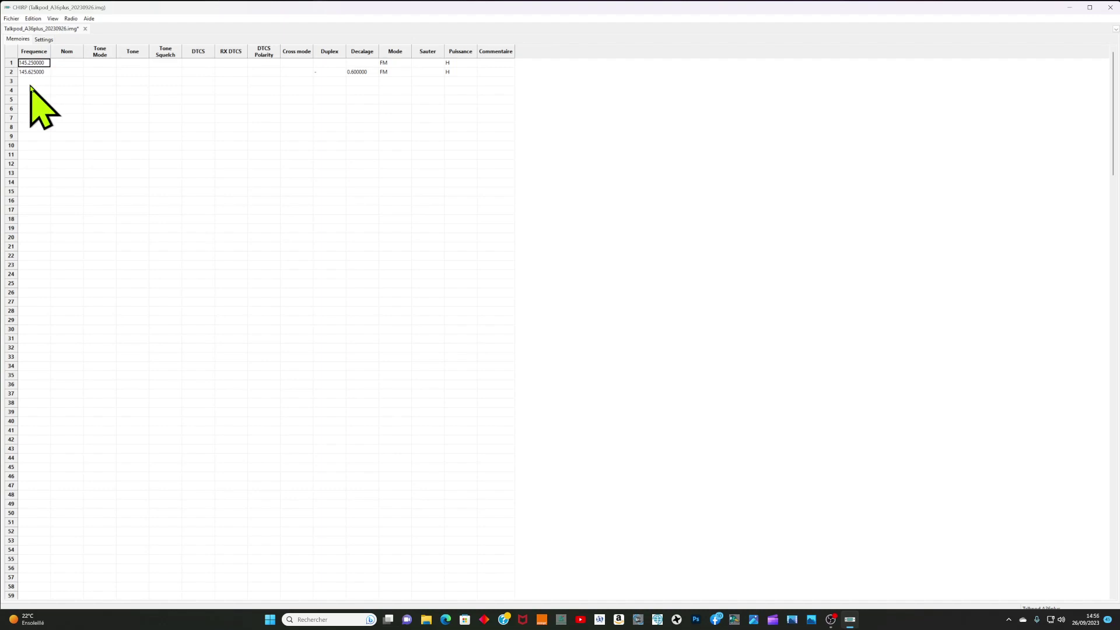
# - Open the stock configuration "EU LPD and PMR Channels.csv" and go to its PMR channels
pyautogui.click(12, 18)
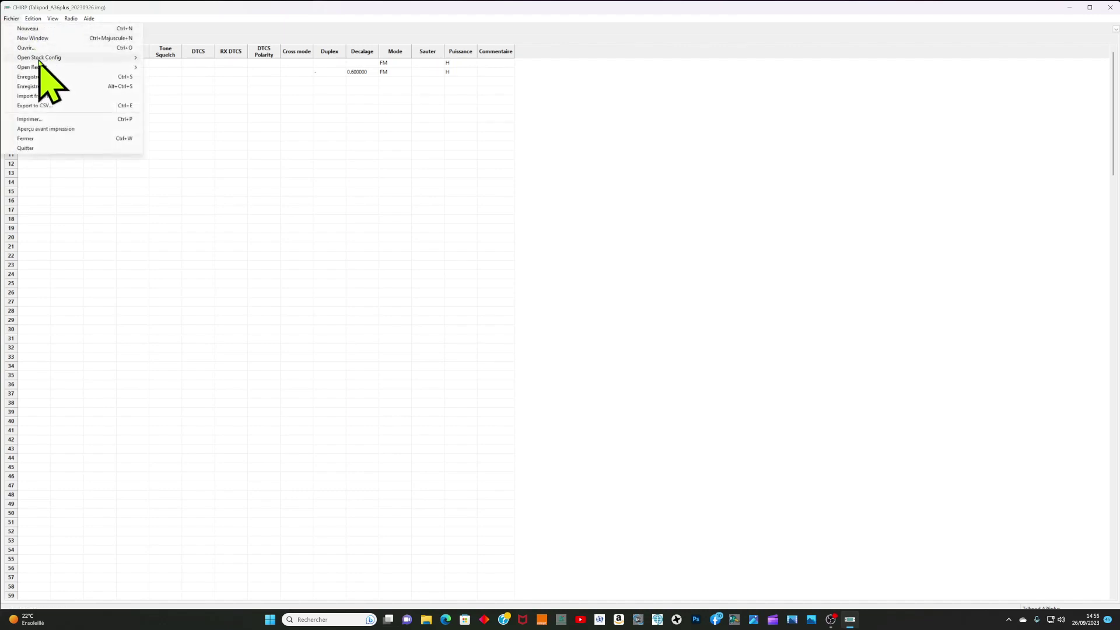
pyautogui.moveTo(38, 60)
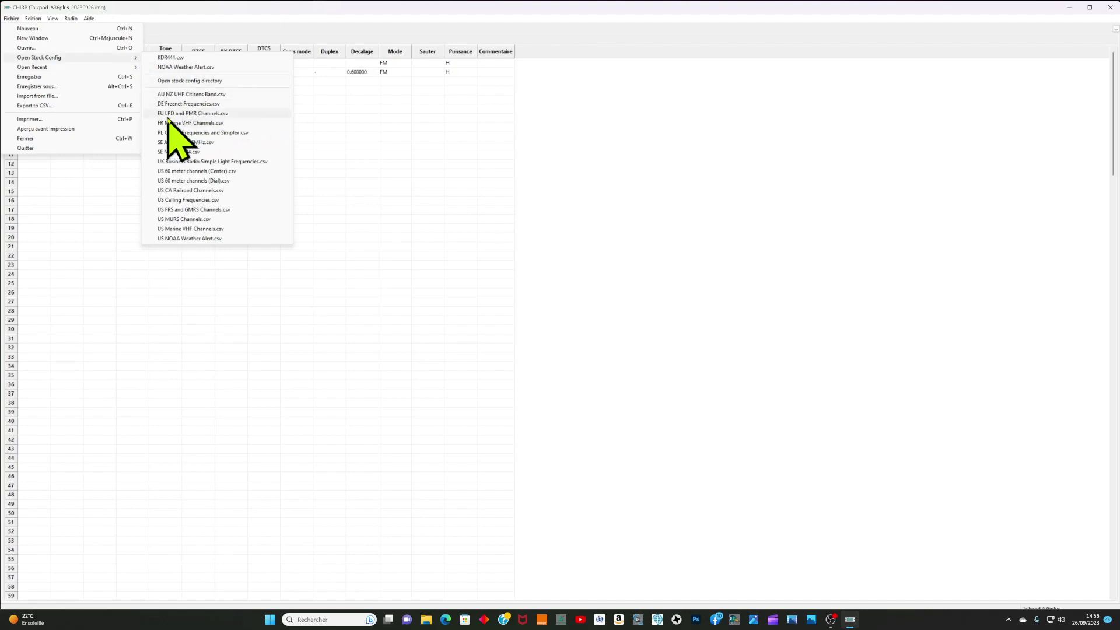
pyautogui.click(192, 113)
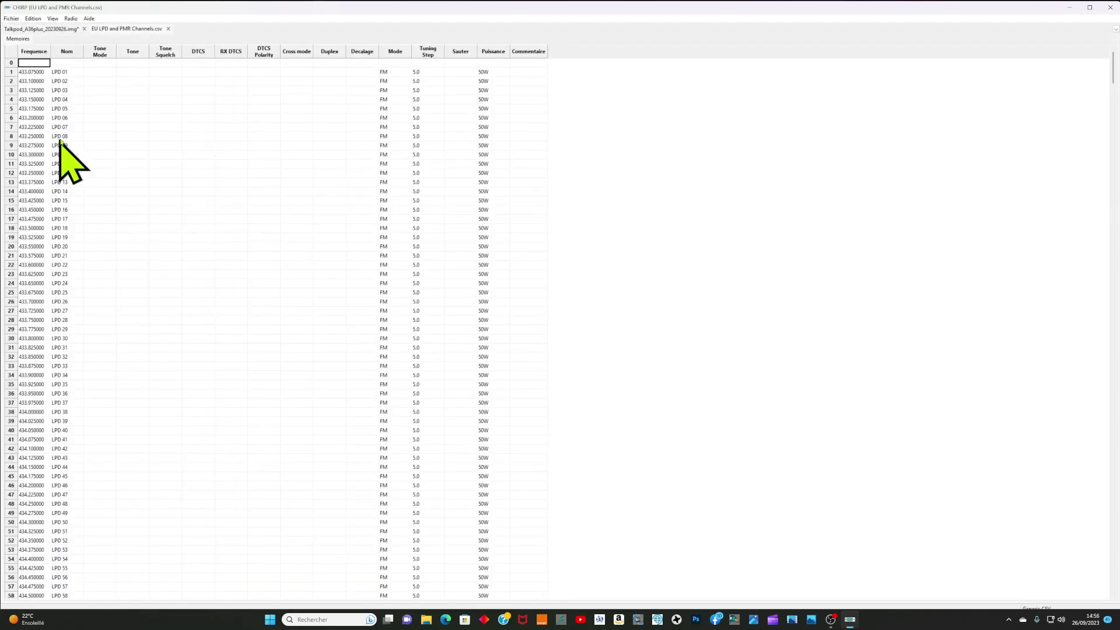
pyautogui.scroll(-5, 67, 187)
pyautogui.scroll(-8, 146, 191)
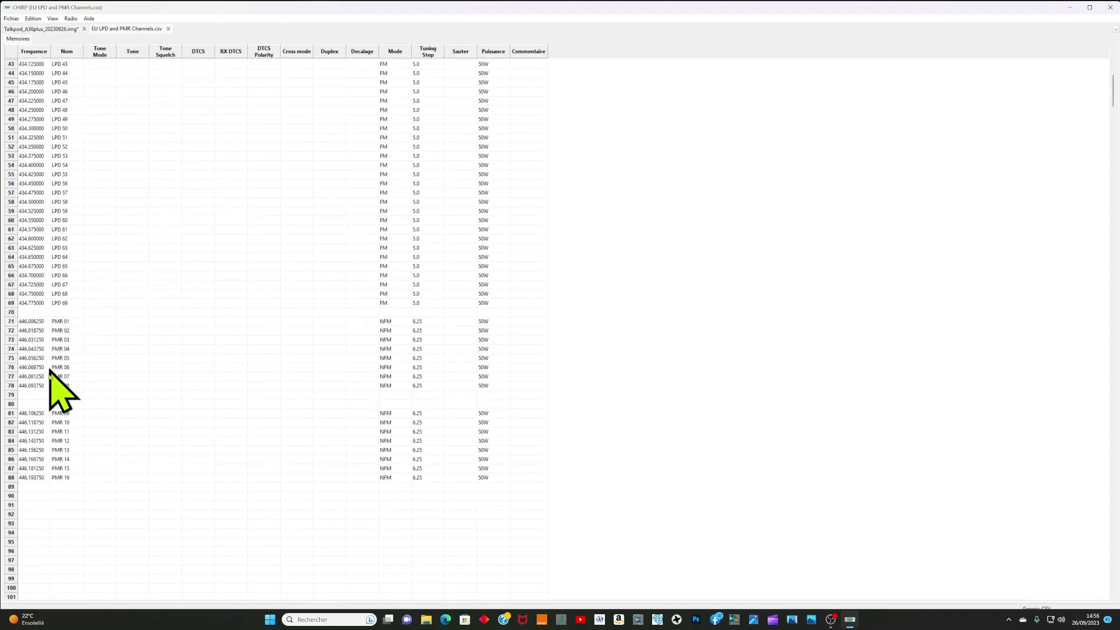
pyautogui.click(28, 322)
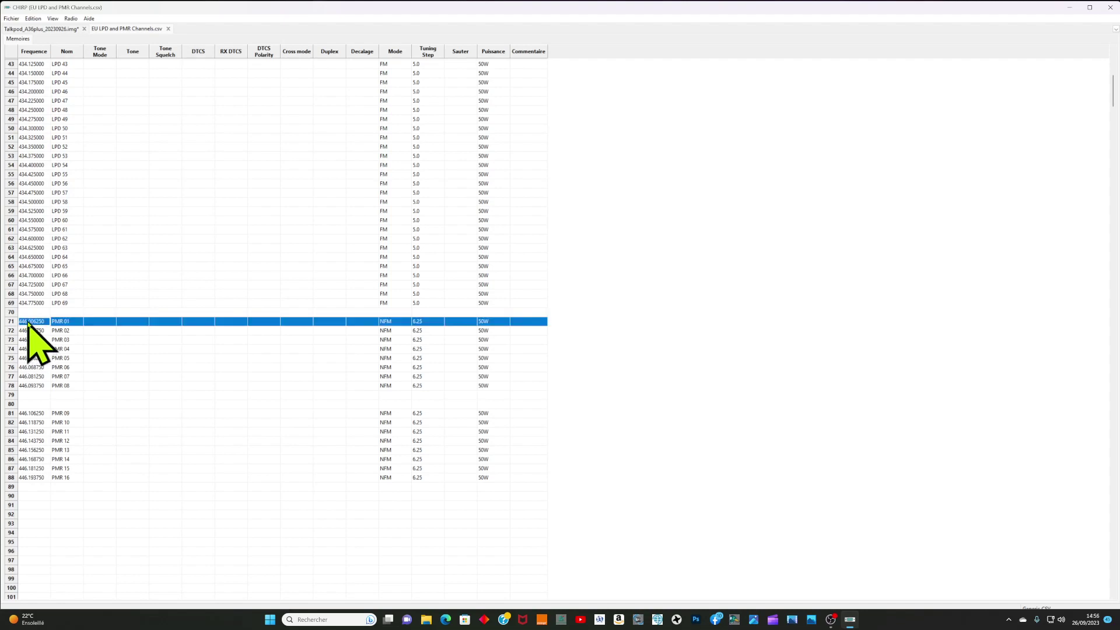
pyautogui.moveTo(29, 339); pyautogui.dragTo(28, 349)
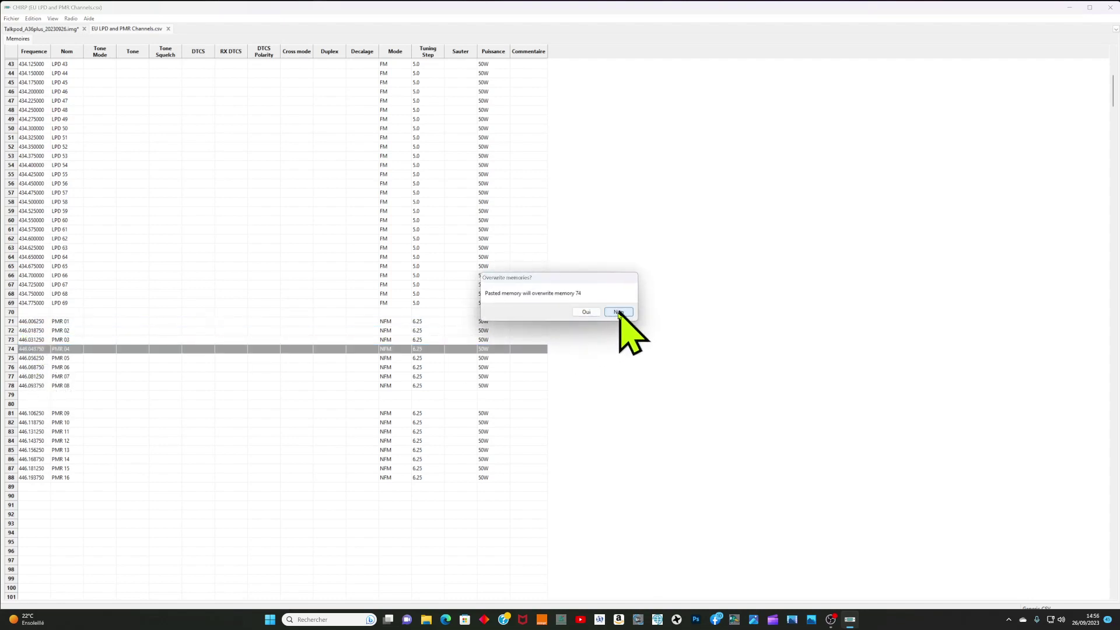
pyautogui.click(619, 312)
pyautogui.click(37, 321)
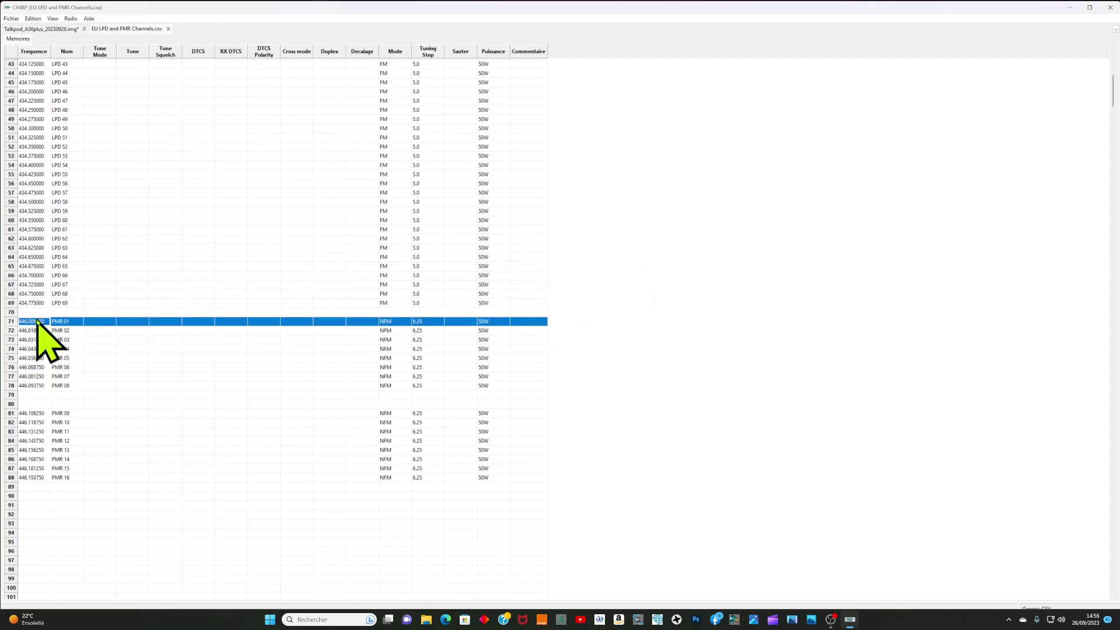
pyautogui.moveTo(37, 321); pyautogui.dragTo(49, 325)
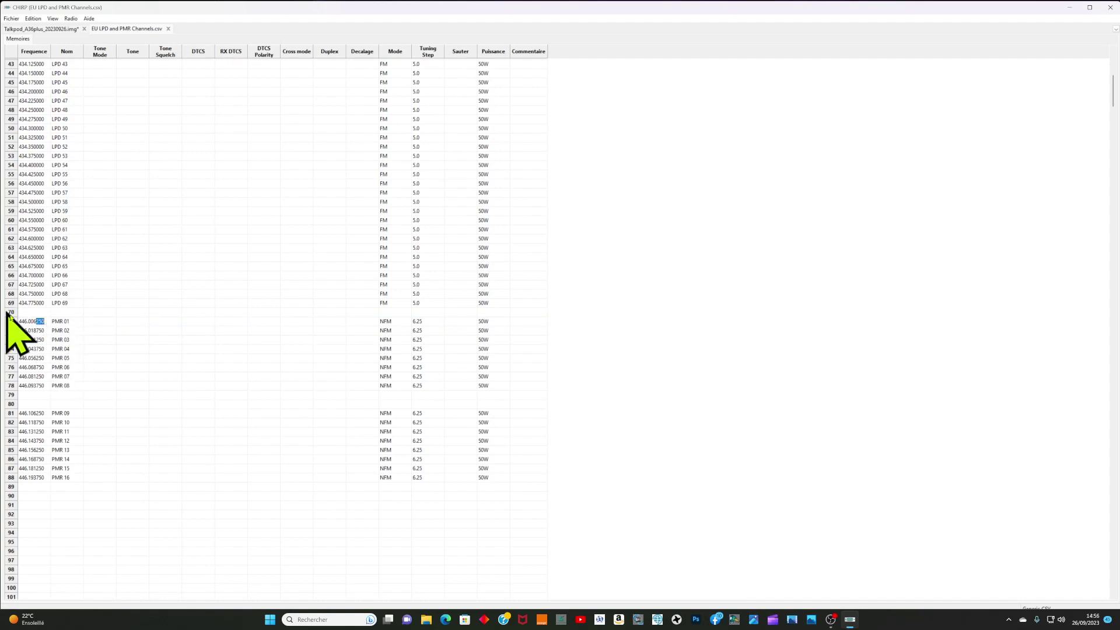
pyautogui.moveTo(17, 320); pyautogui.dragTo(51, 348)
pyautogui.click(335, 351)
pyautogui.press('Escape')
# - Select the channel rows from PMR 01 through PMR 16 (rows 71 to 88) and copy them
pyautogui.keyDown('ctrl'); pyautogui.click(25, 479); pyautogui.keyUp('ctrl')
pyautogui.keyDown('ctrl'); pyautogui.keyDown('shift'); pyautogui.click(62, 459); pyautogui.keyUp('shift'); pyautogui.keyUp('ctrl')
pyautogui.moveTo(62, 459); pyautogui.dragTo(64, 326)
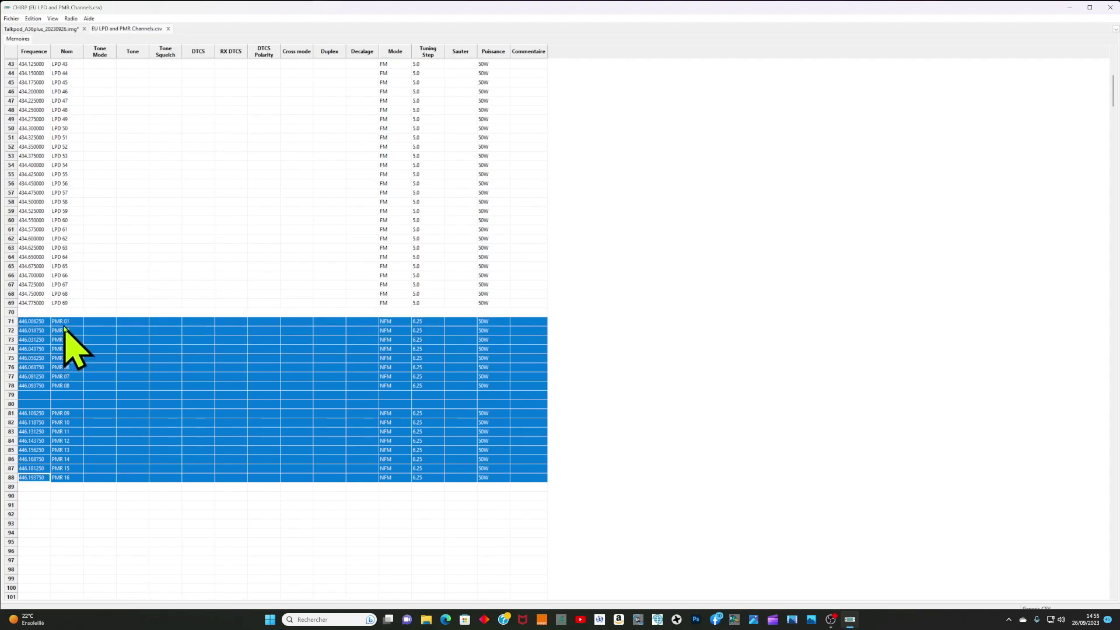
pyautogui.click(32, 18)
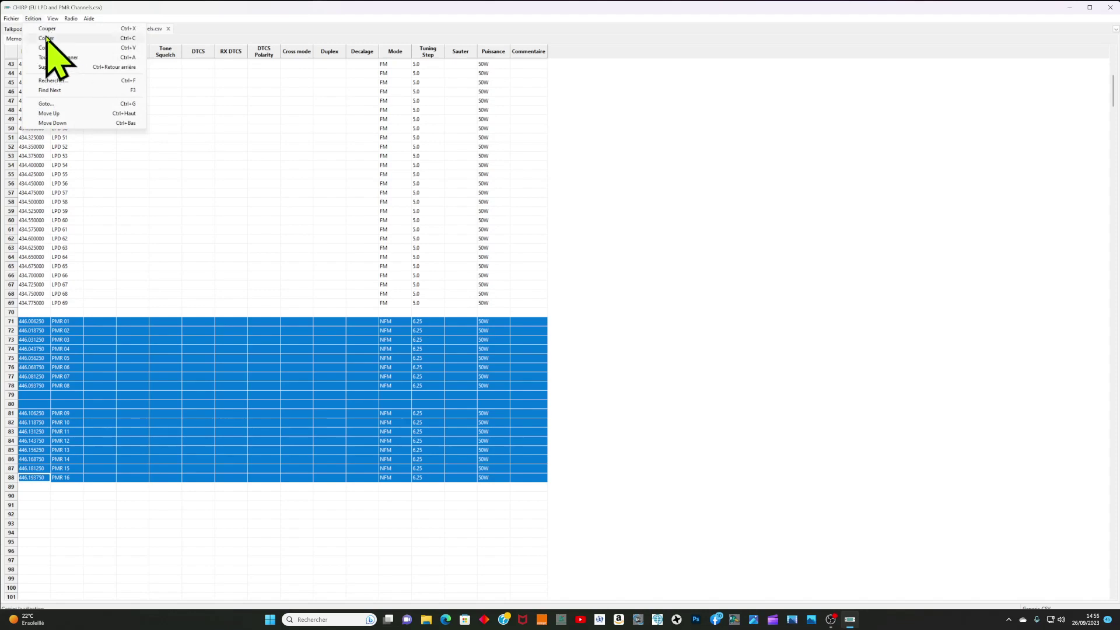
pyautogui.click(47, 38)
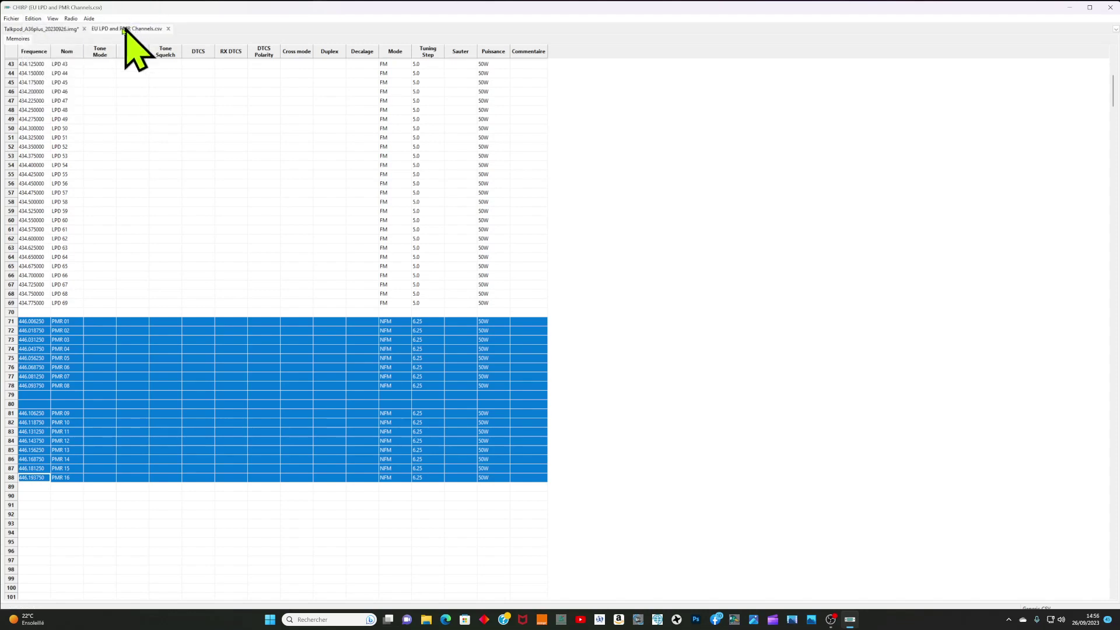
# - Paste the copied PMR channels into the Talkpod A36plus memory list, starting at memory 3
pyautogui.click(55, 29)
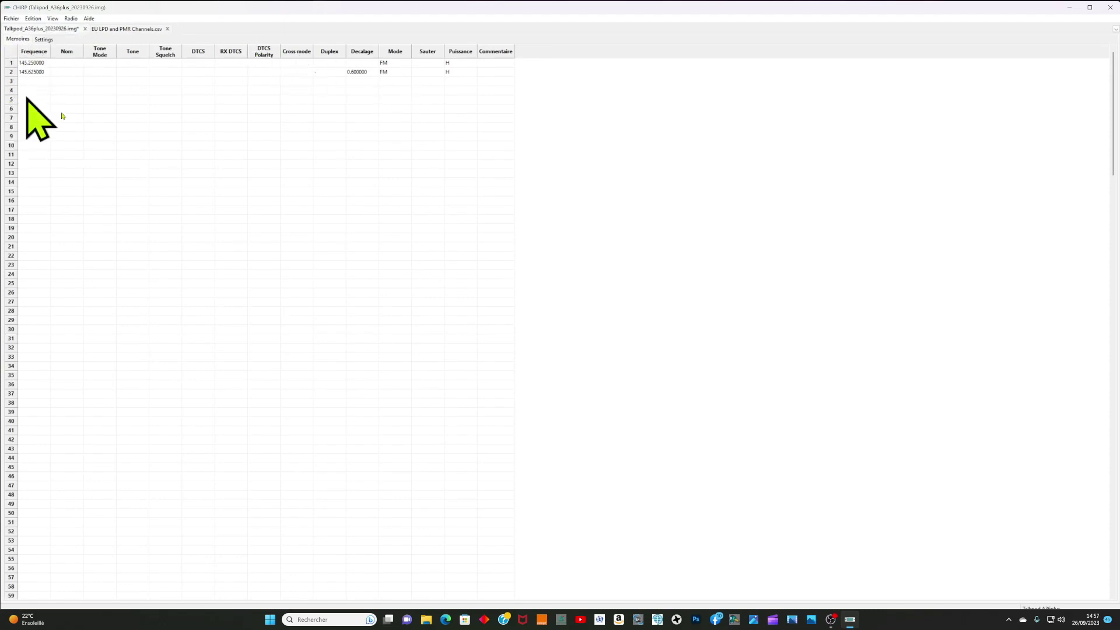
pyautogui.click(31, 81)
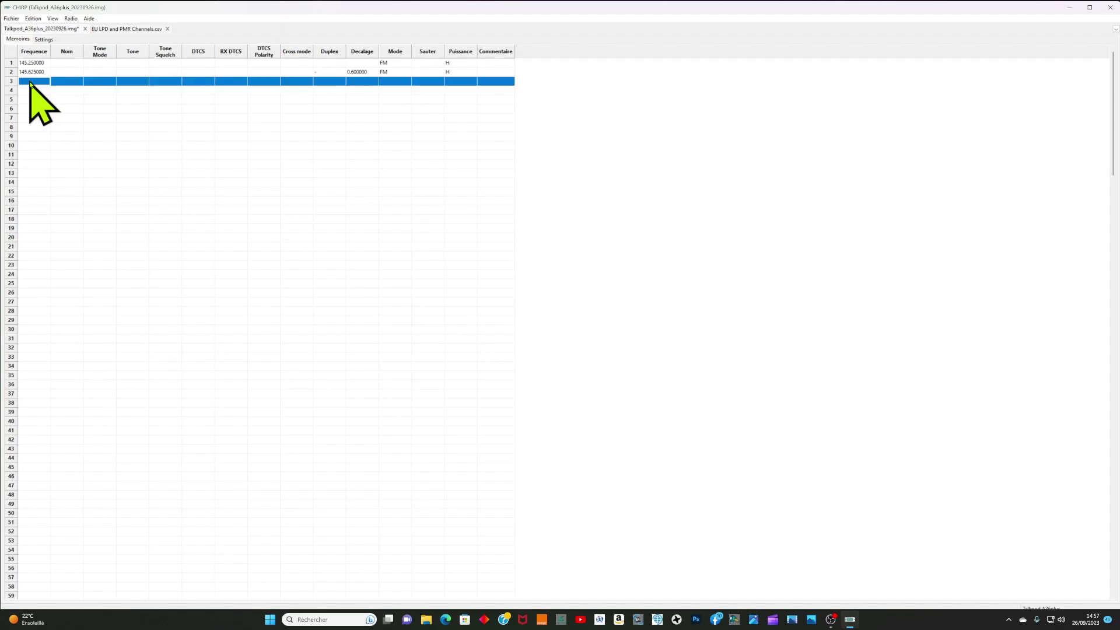
pyautogui.click(33, 18)
pyautogui.moveTo(77, 22)
pyautogui.moveTo(35, 19)
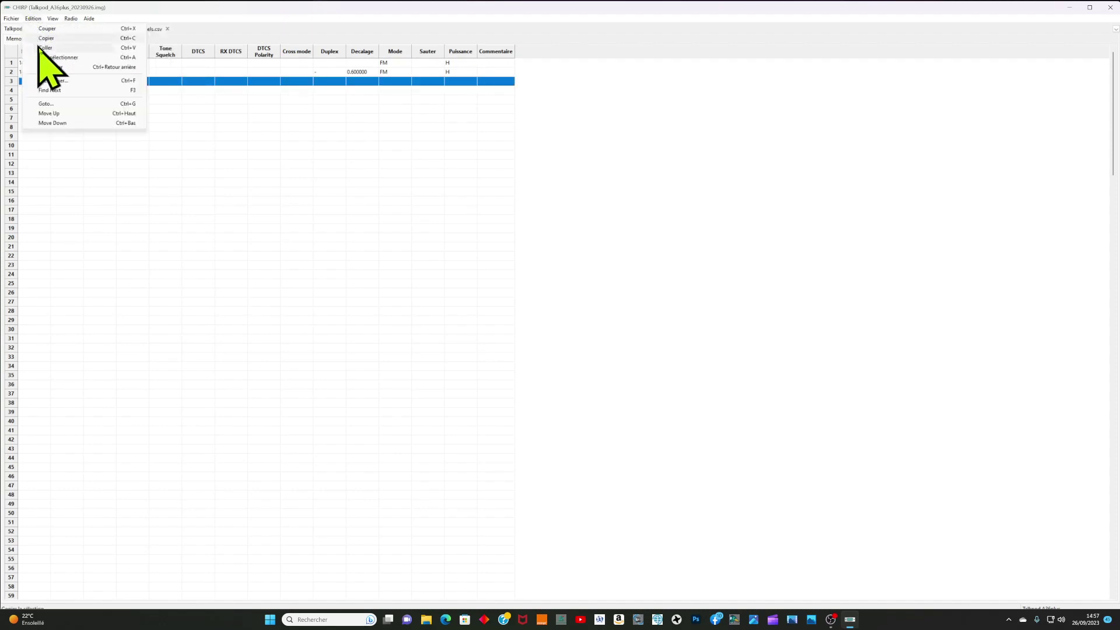
pyautogui.click(45, 48)
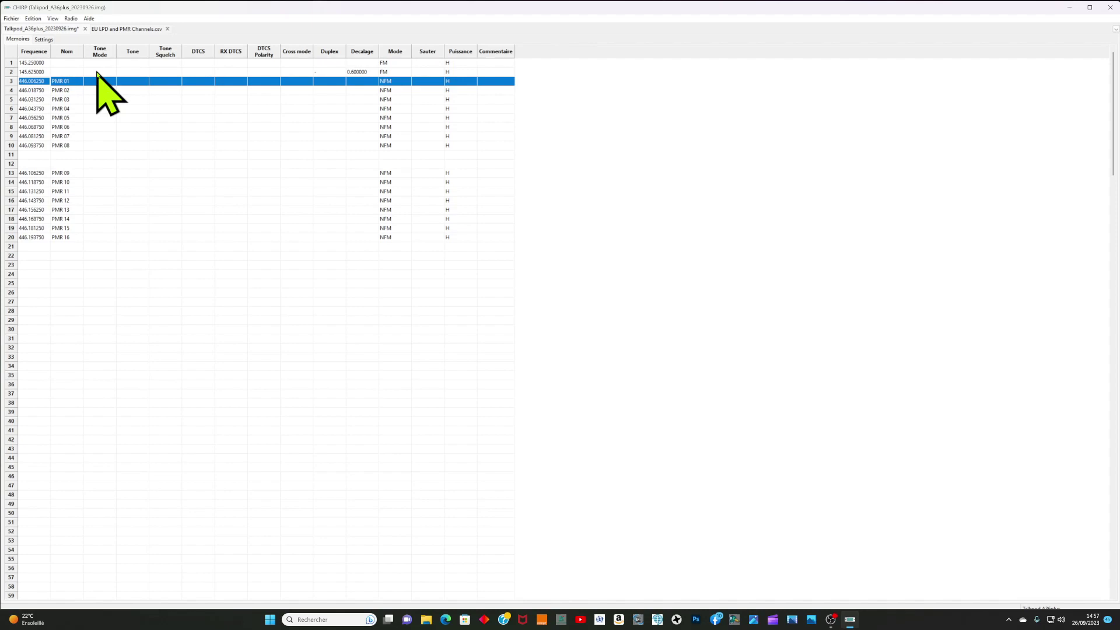
pyautogui.click(831, 624)
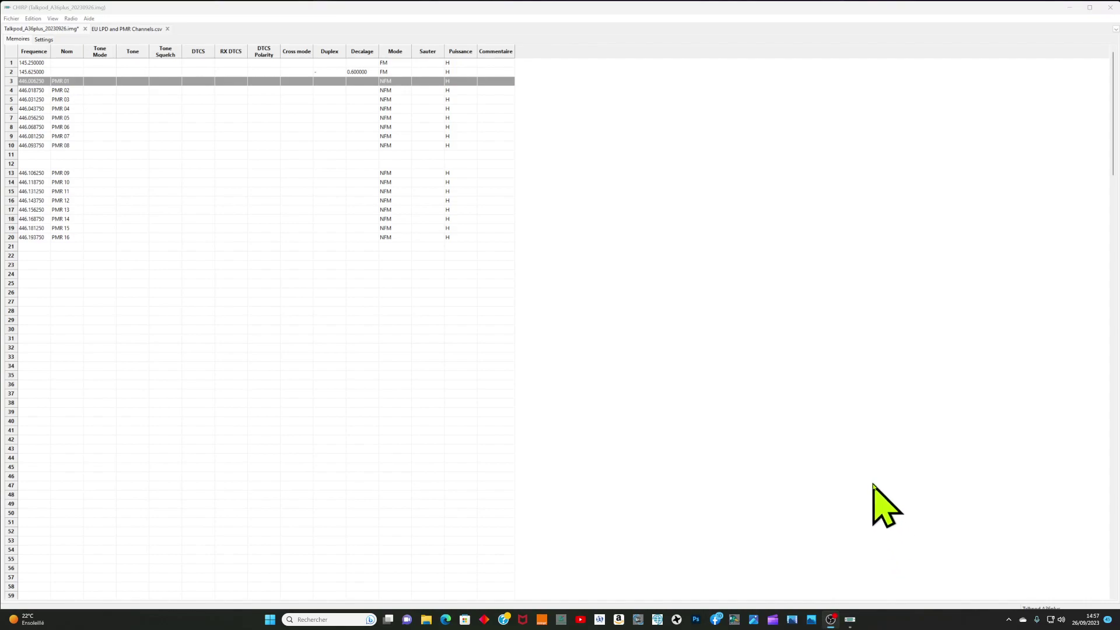